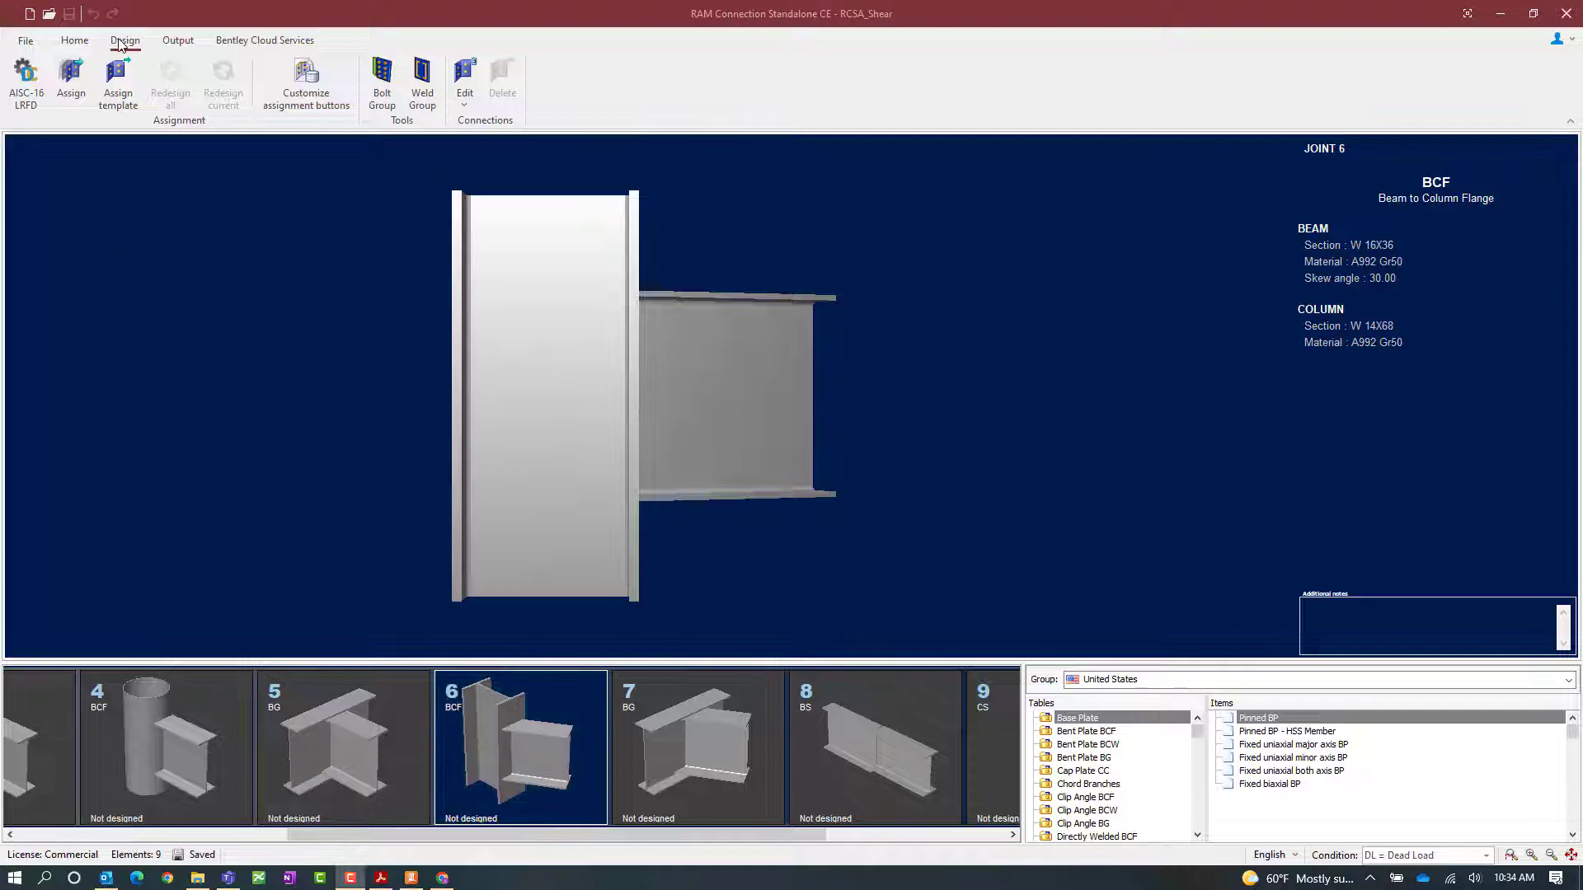
- Assign the basic BP Bolted (bent plate) shear connection to joint 6, the beam-to-column-flange joint
{"action": "left_click", "coordinate": [72, 82]}
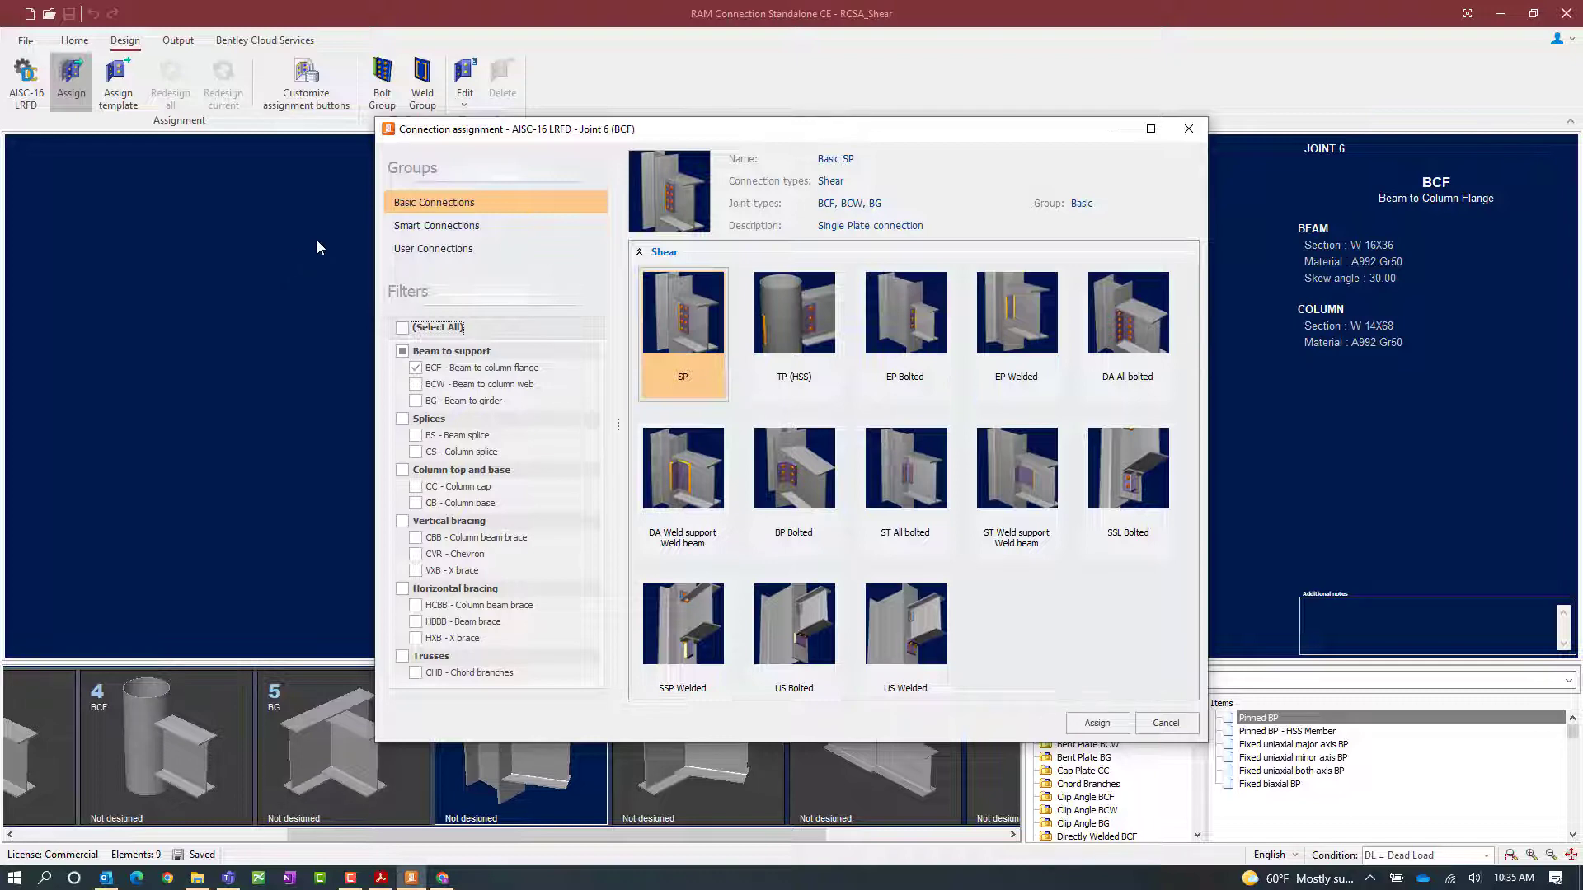
{"action": "left_click", "coordinate": [780, 514]}
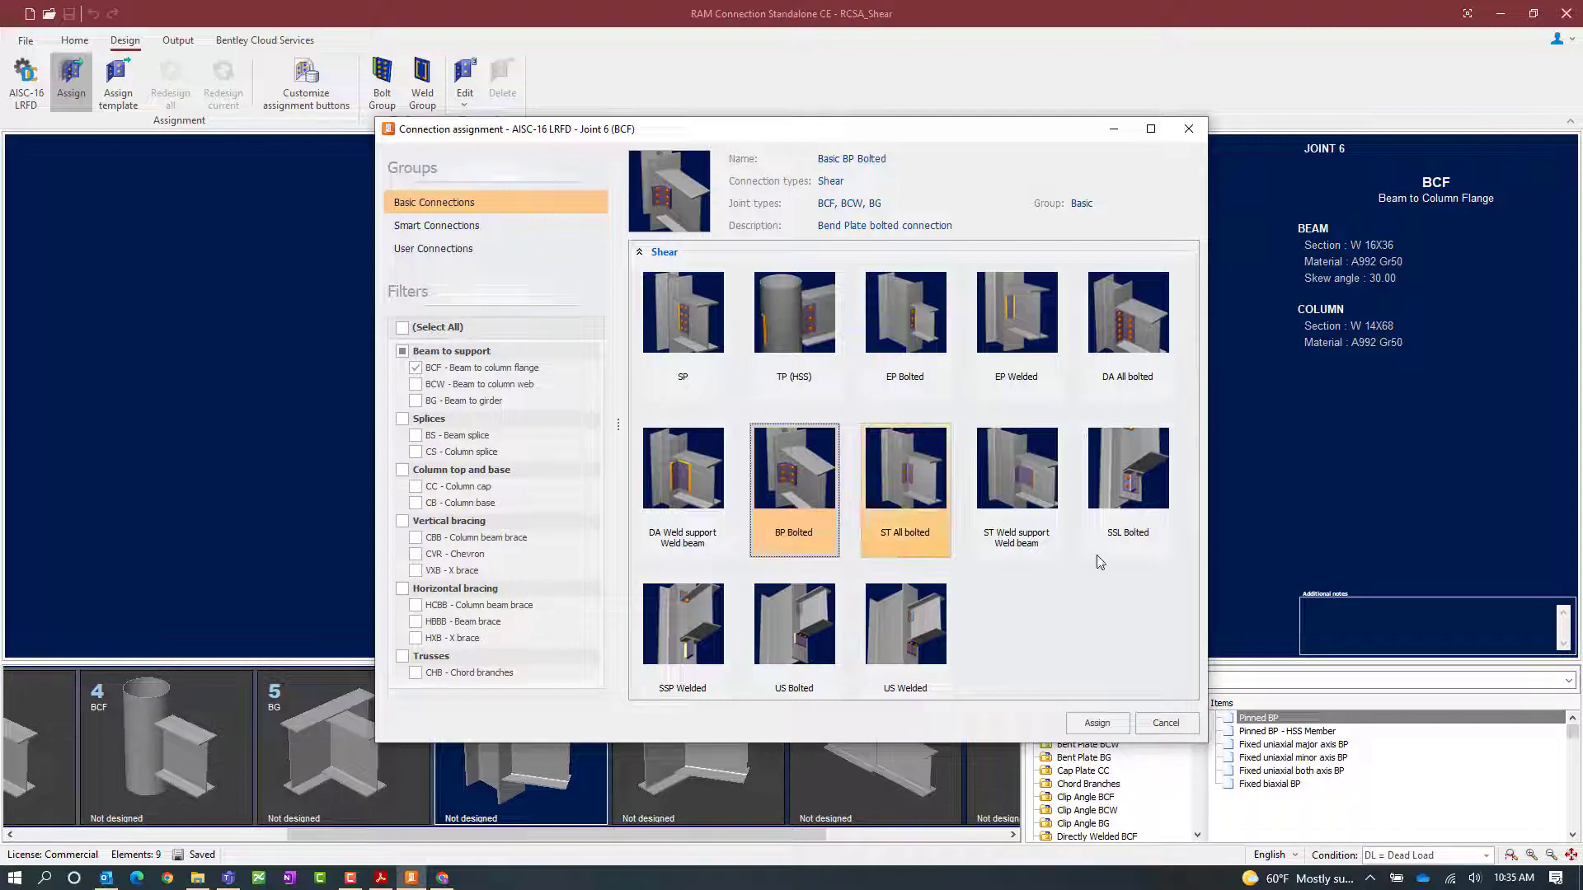
{"action": "left_click", "coordinate": [1111, 724]}
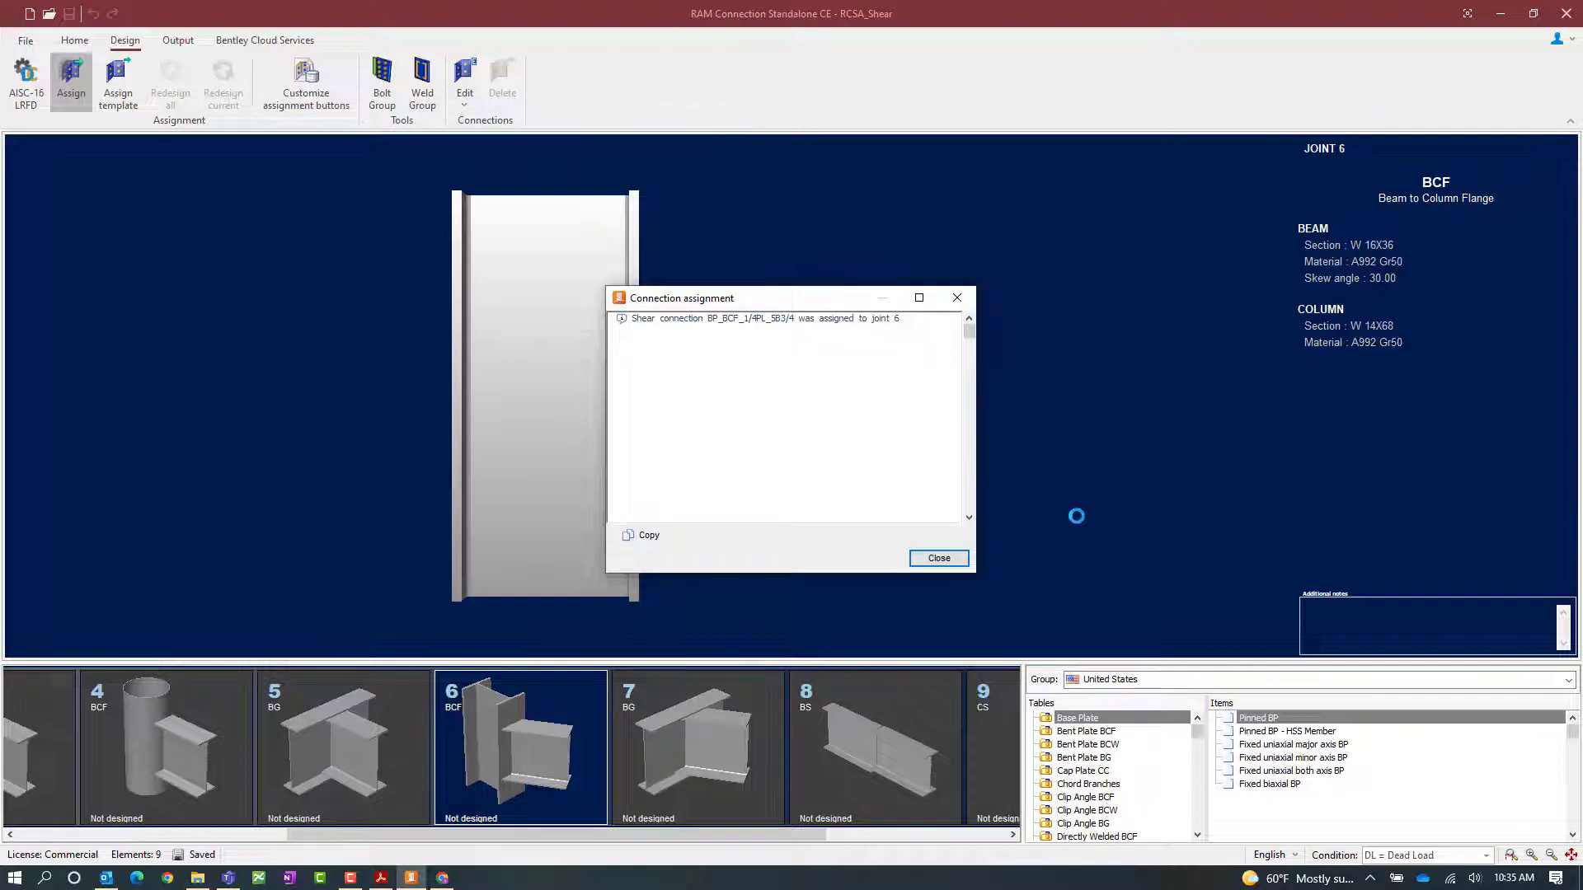
{"action": "left_click", "coordinate": [944, 559]}
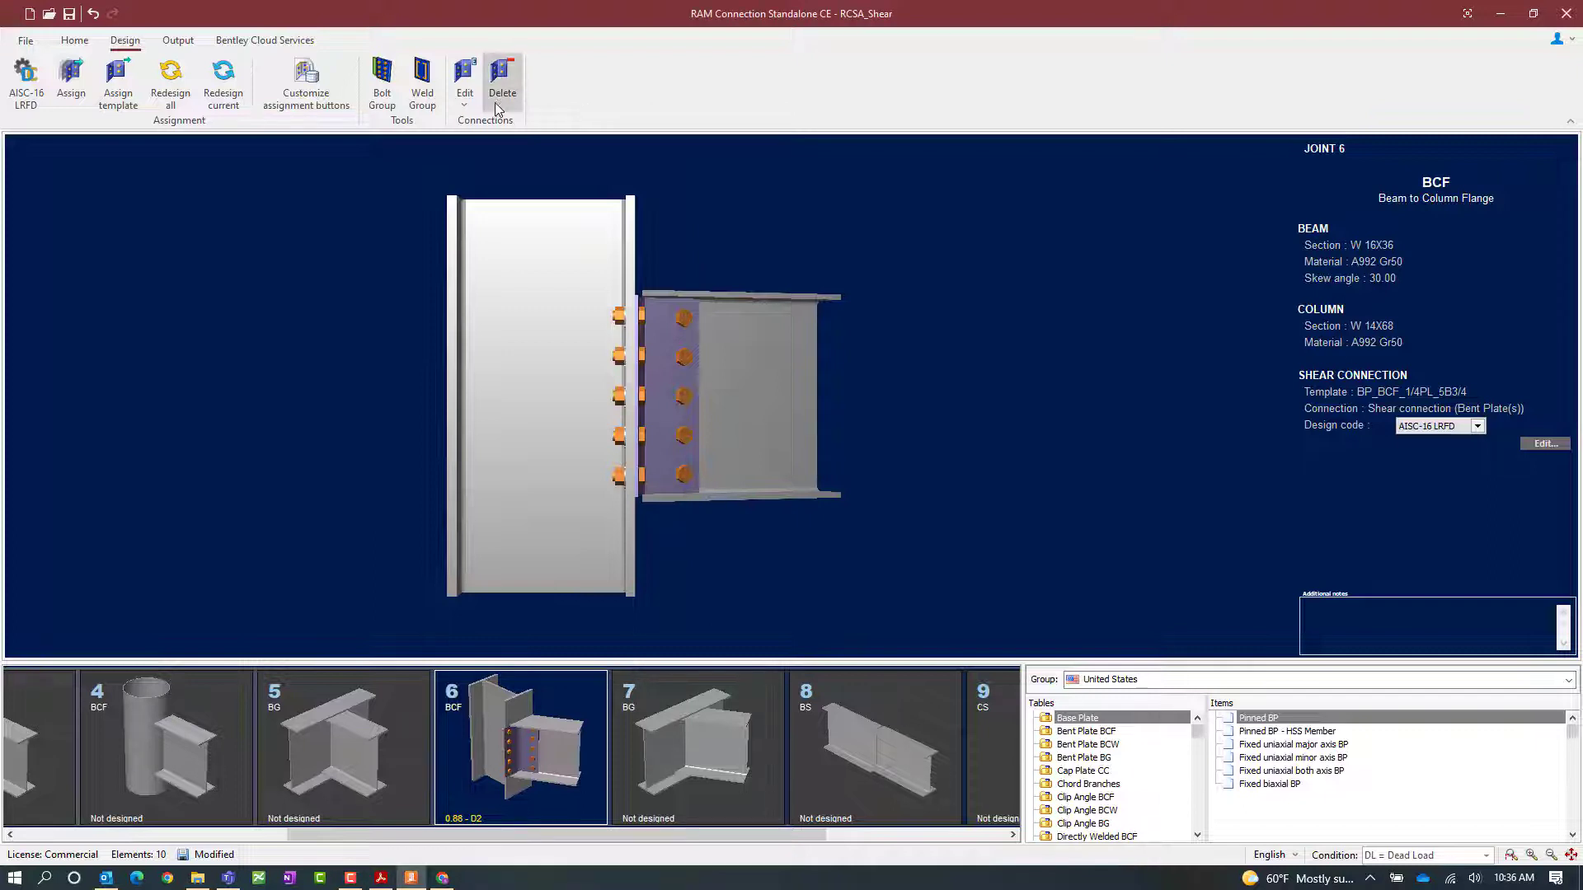
- Open joint 6's shear connection for detailed editing and view the bent plate and bolts in 3D
{"action": "left_click", "coordinate": [465, 83]}
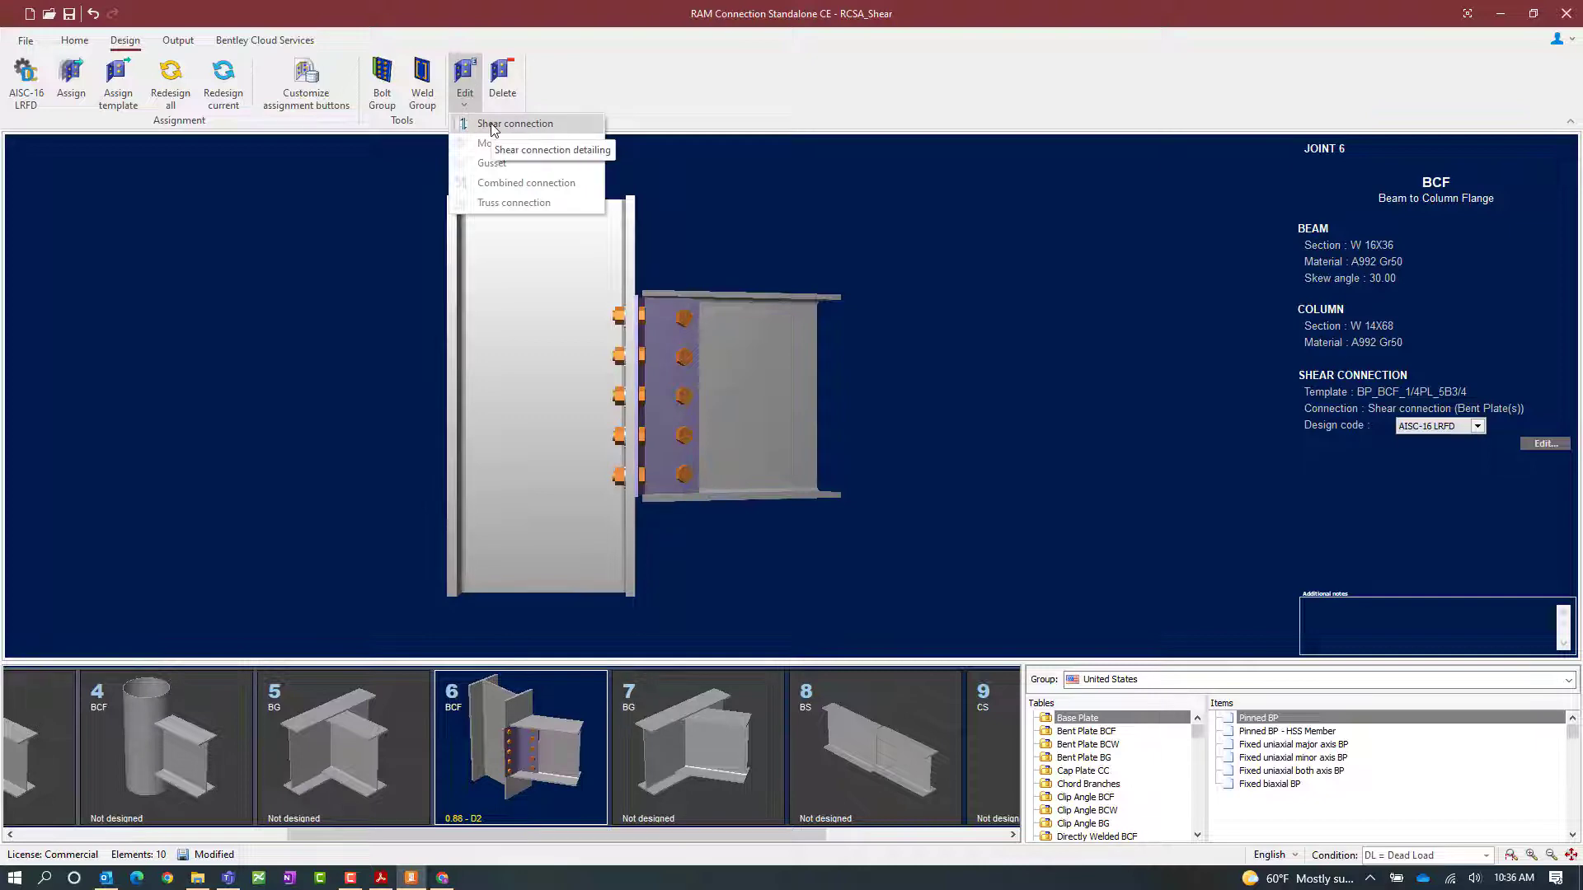
{"action": "left_click", "coordinate": [495, 124]}
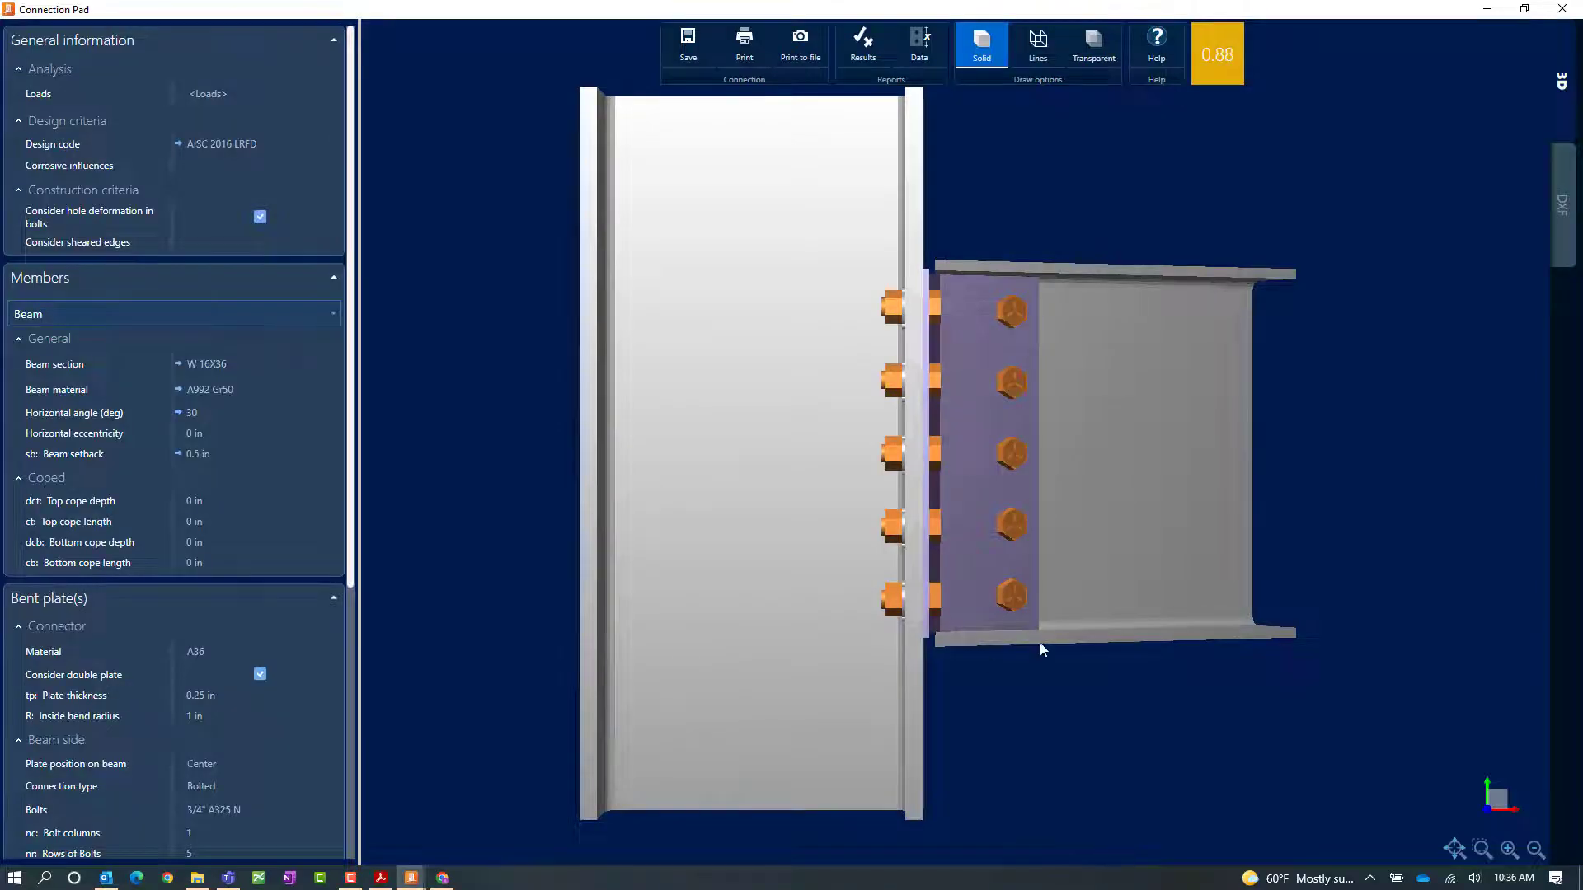
{"action": "left_click_drag", "start_coordinate": [1026, 666], "coordinate": [996, 679]}
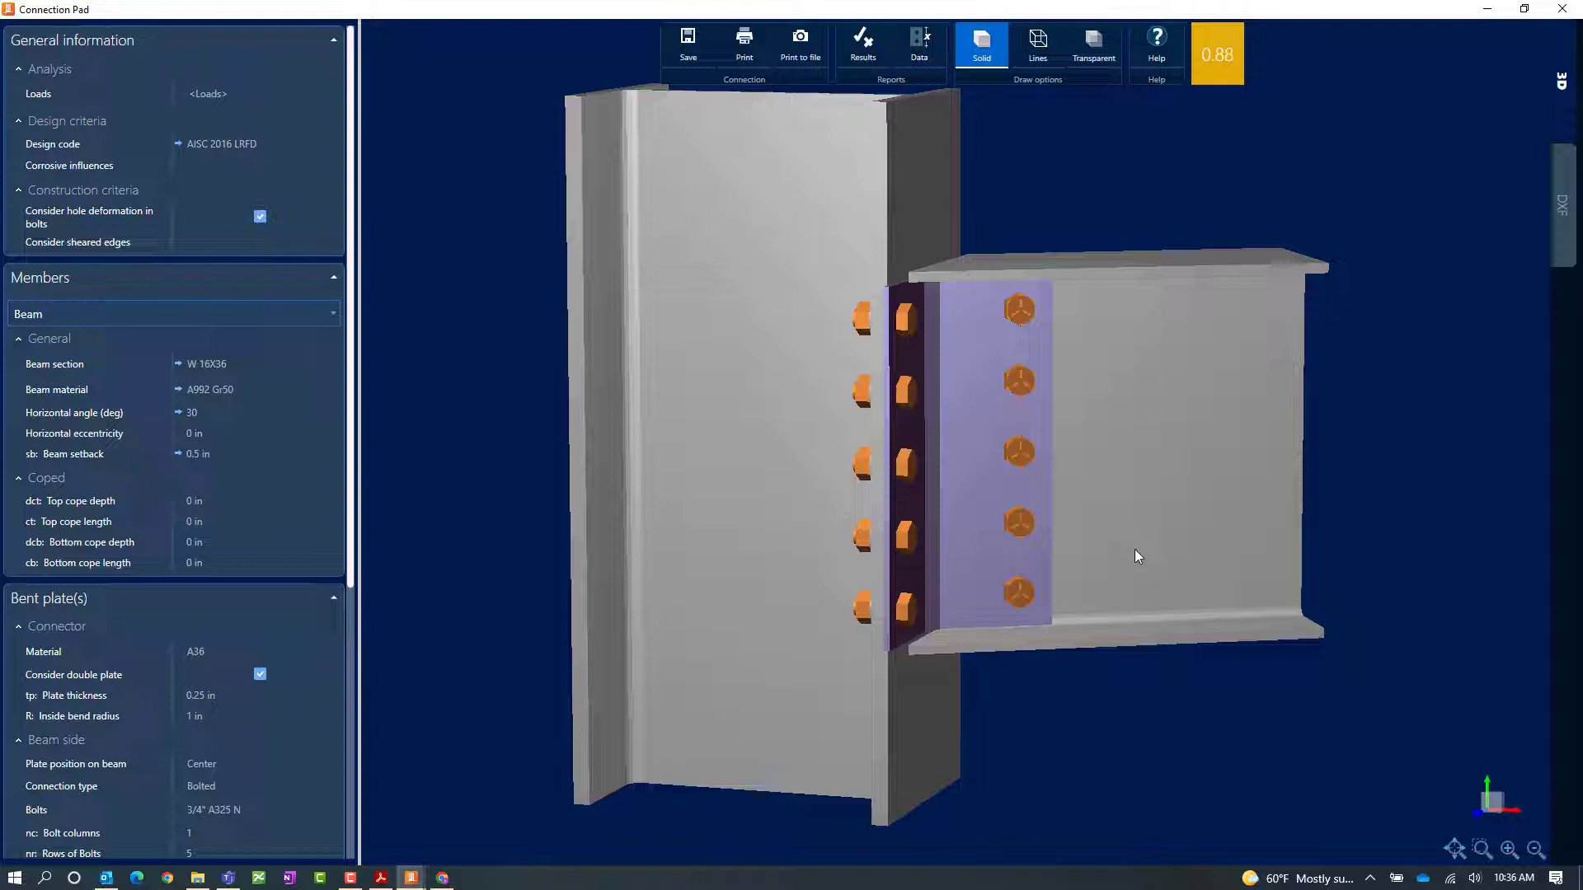
- Examine the bent plate's geometric considerations in the connection's results report
{"action": "left_click", "coordinate": [862, 45]}
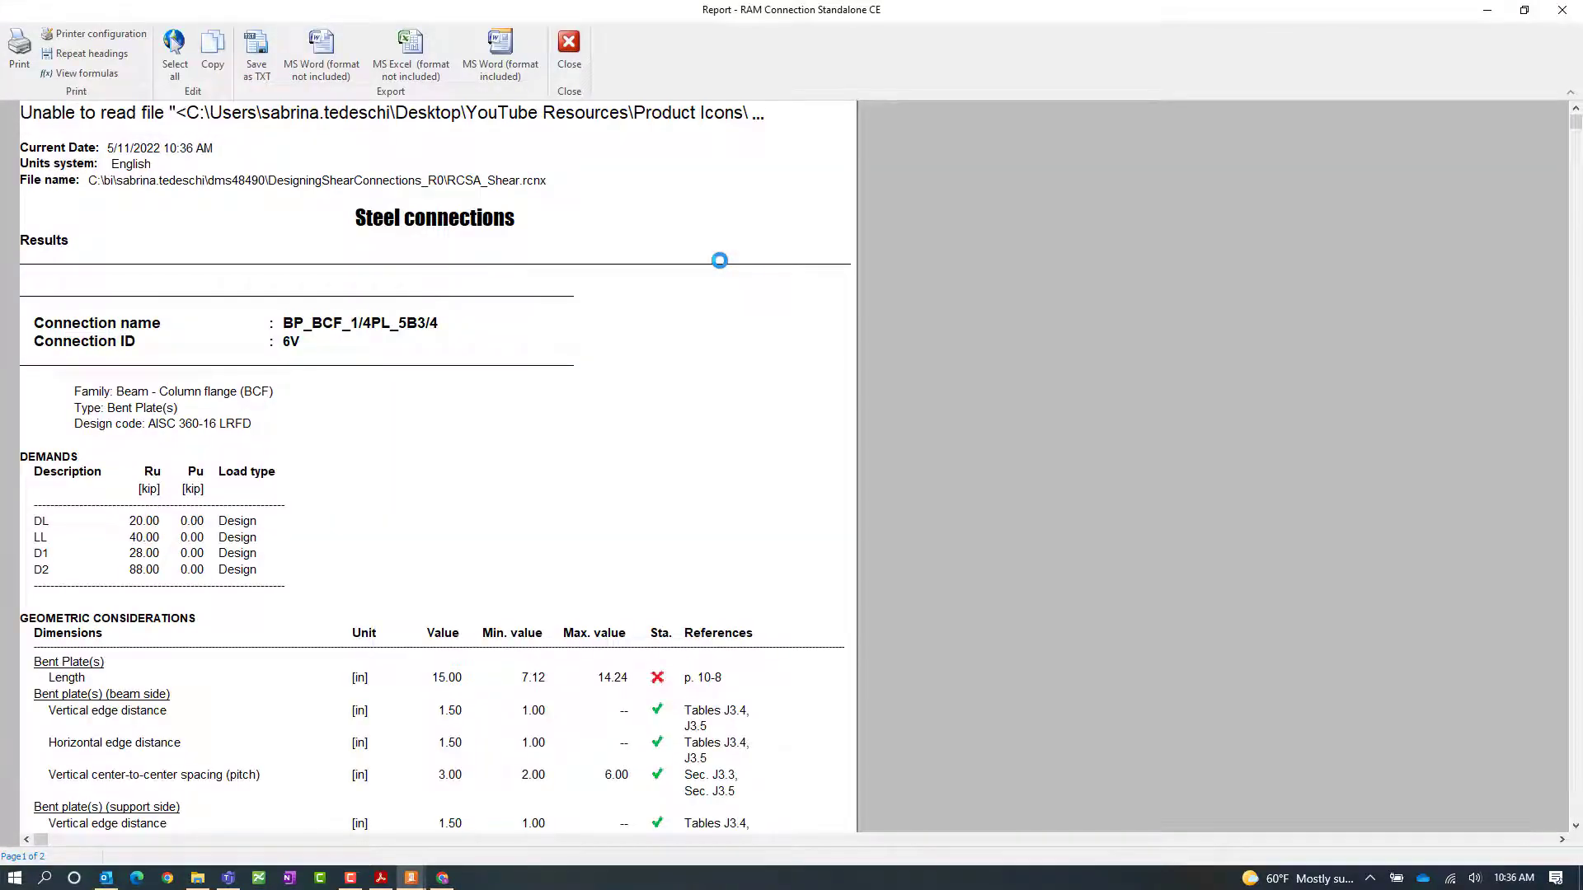
{"action": "scroll", "coordinate": [506, 561], "scroll_direction": "down", "scroll_amount": 2}
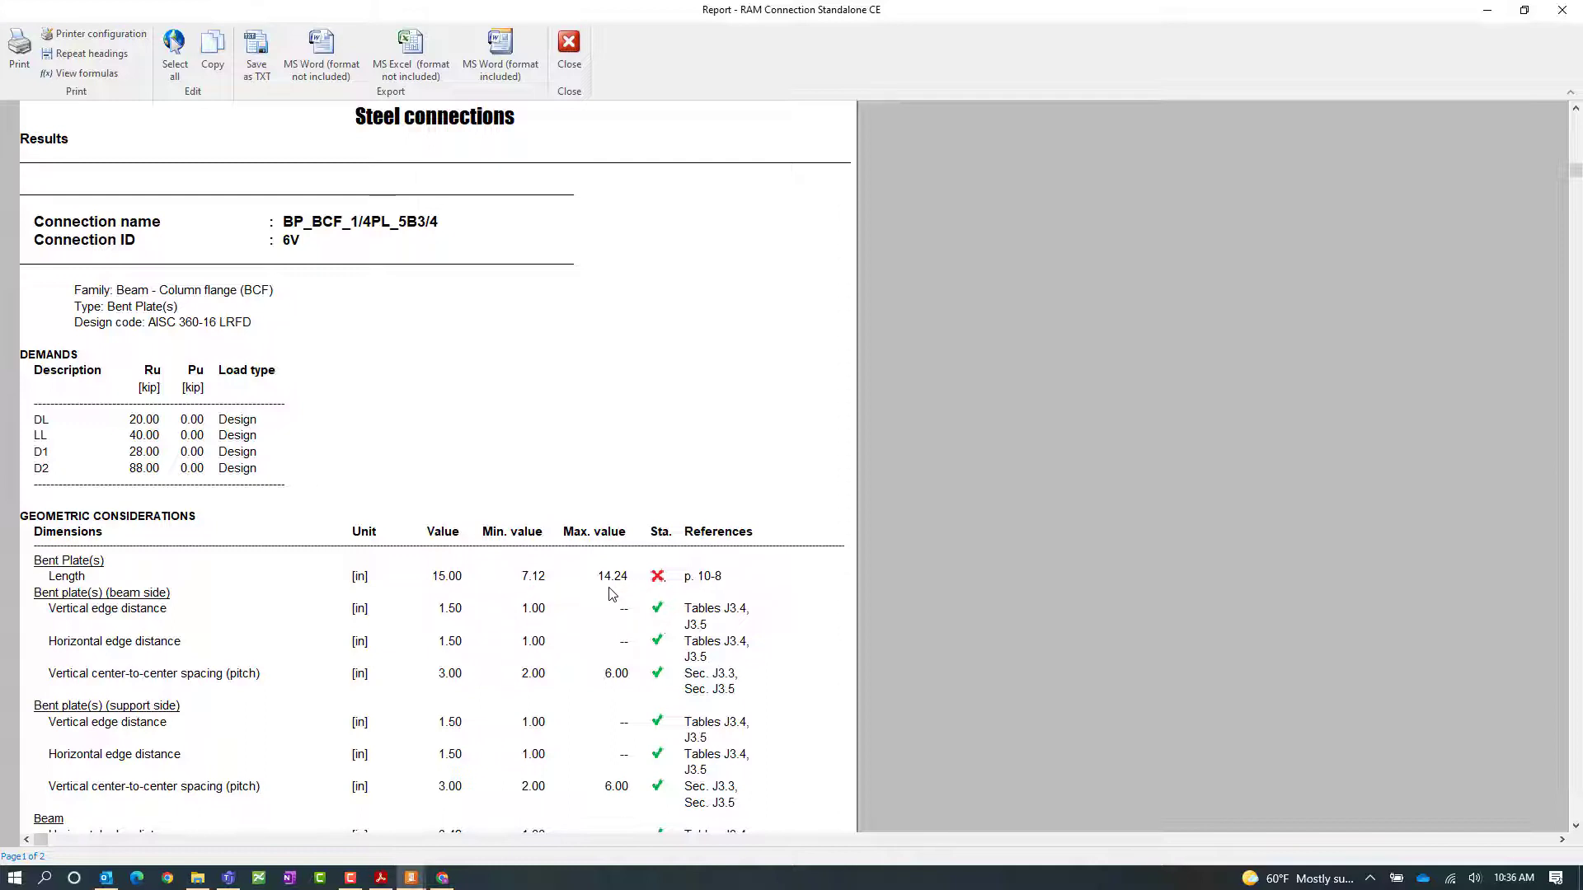
{"action": "left_click", "coordinate": [568, 43]}
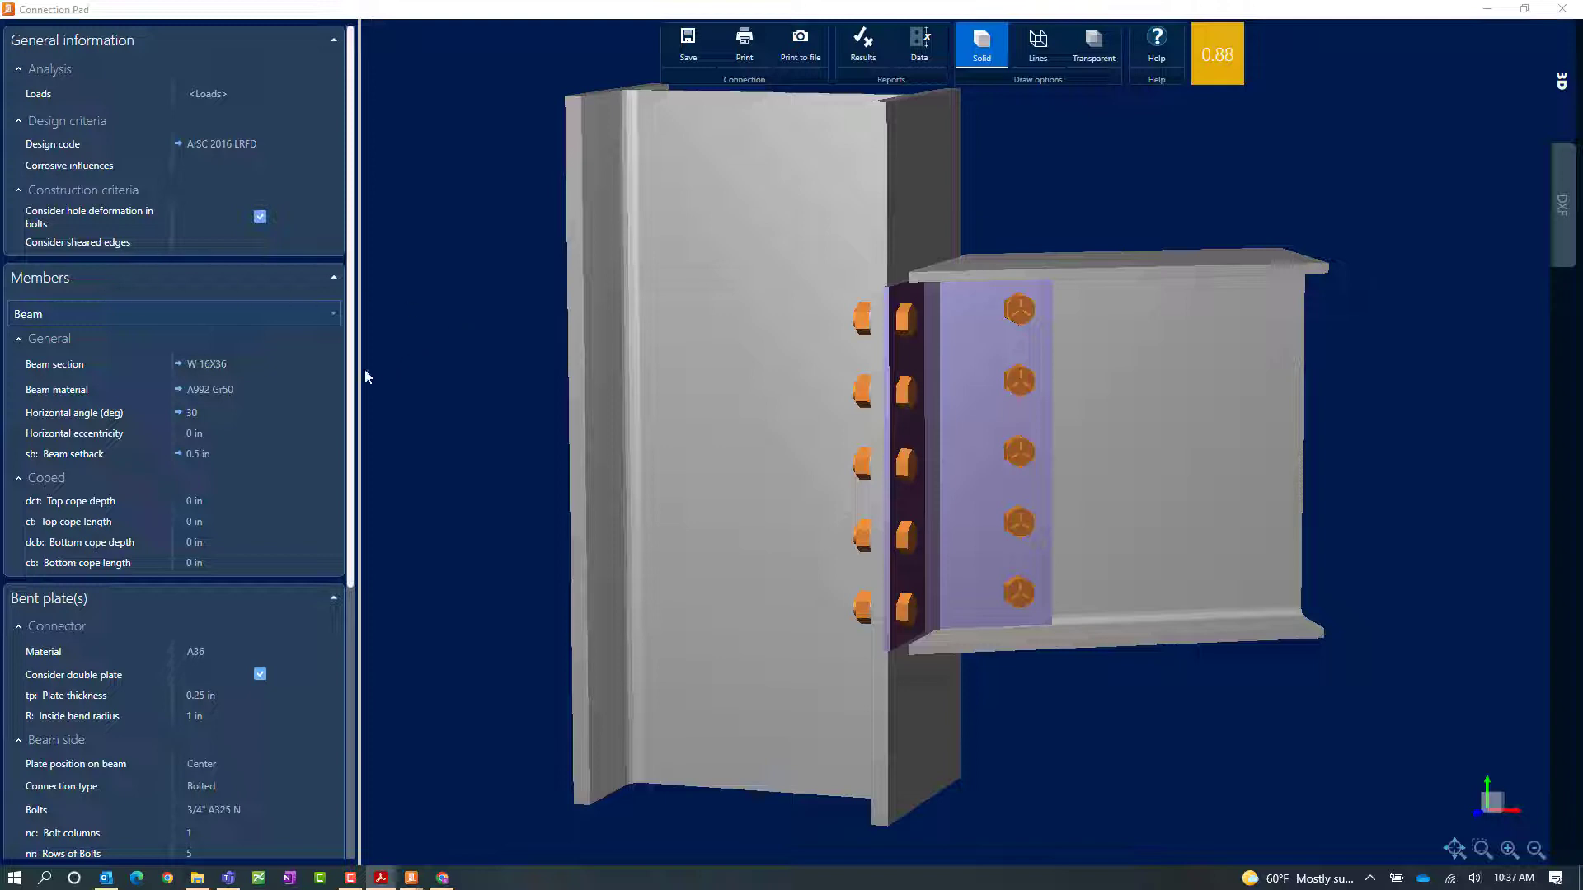
- Set the bent plate's rows of bolts to 4 on both the beam side and the support side
{"action": "left_click_drag", "start_coordinate": [348, 374], "coordinate": [347, 660]}
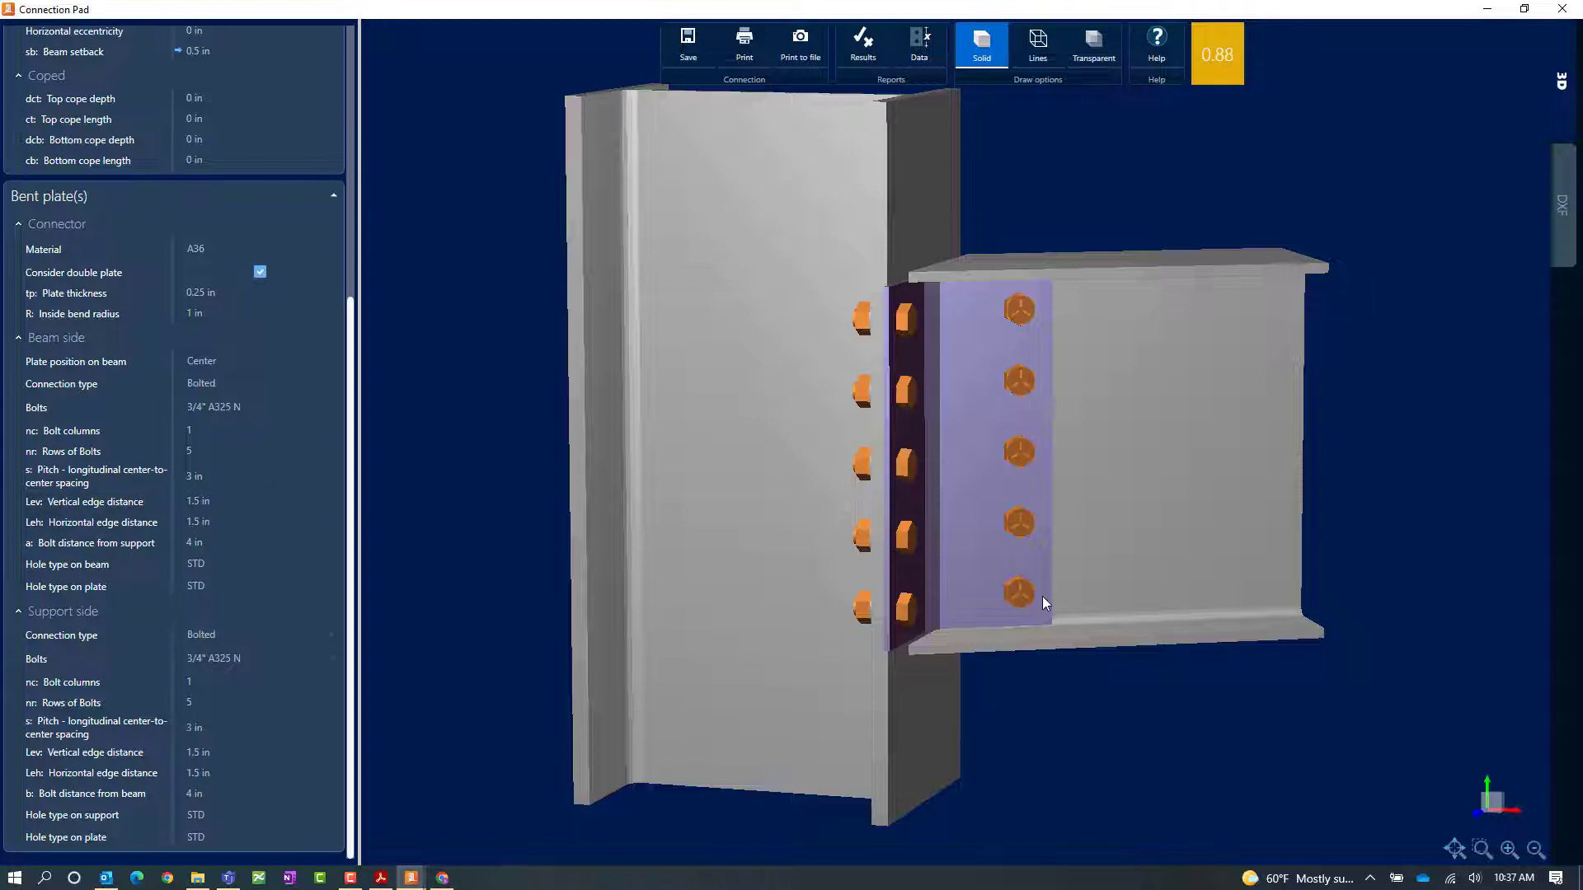
{"action": "left_click", "coordinate": [237, 453]}
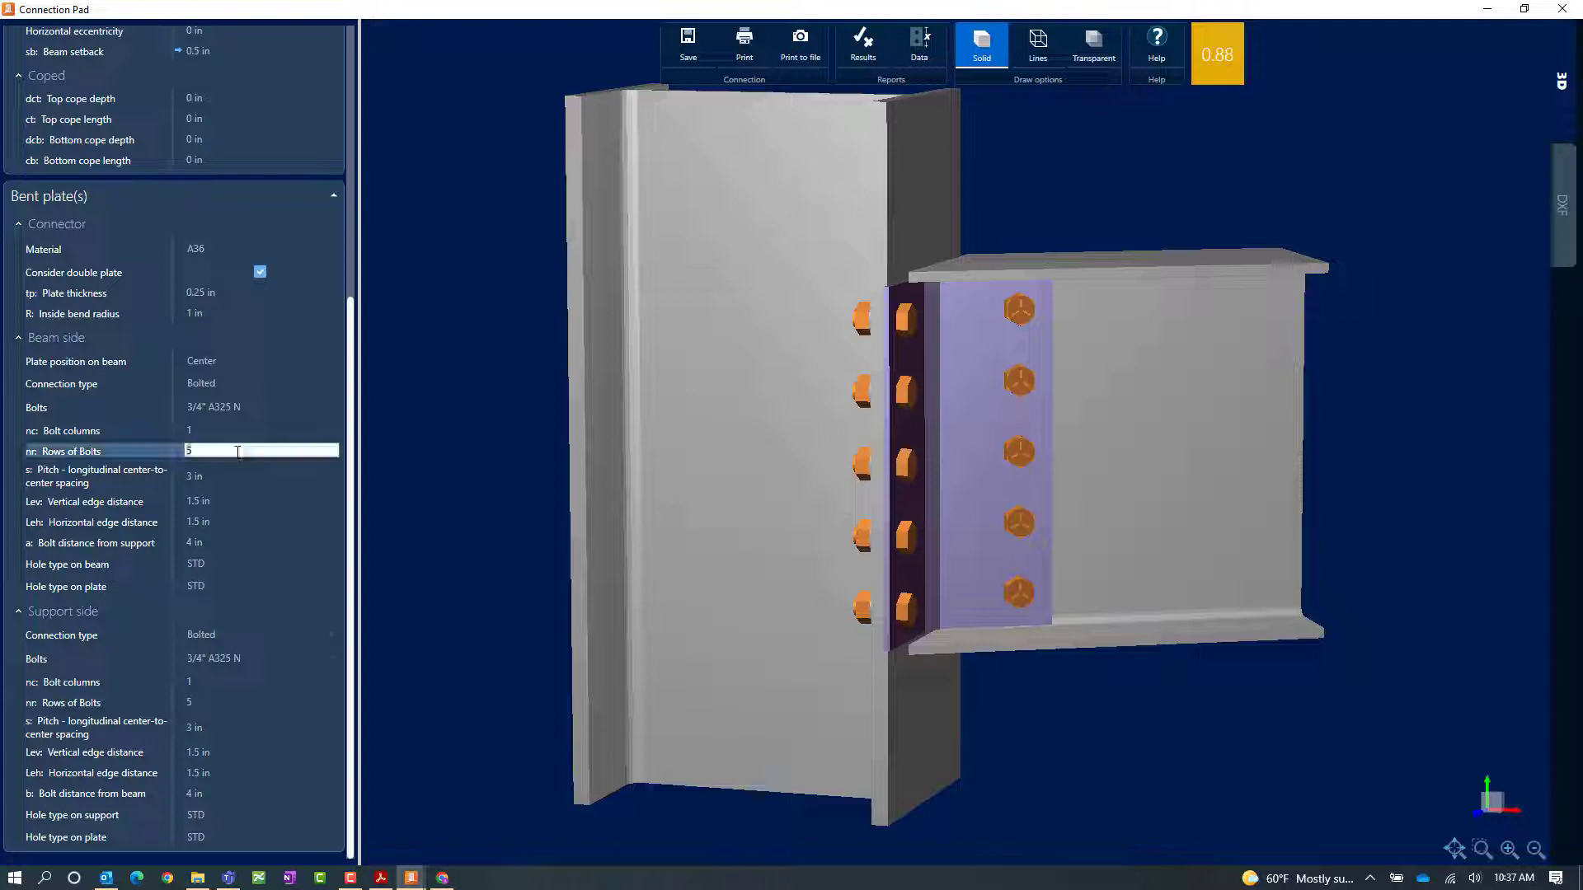
{"action": "type", "text": "4"}
{"action": "key", "text": "Tab"}
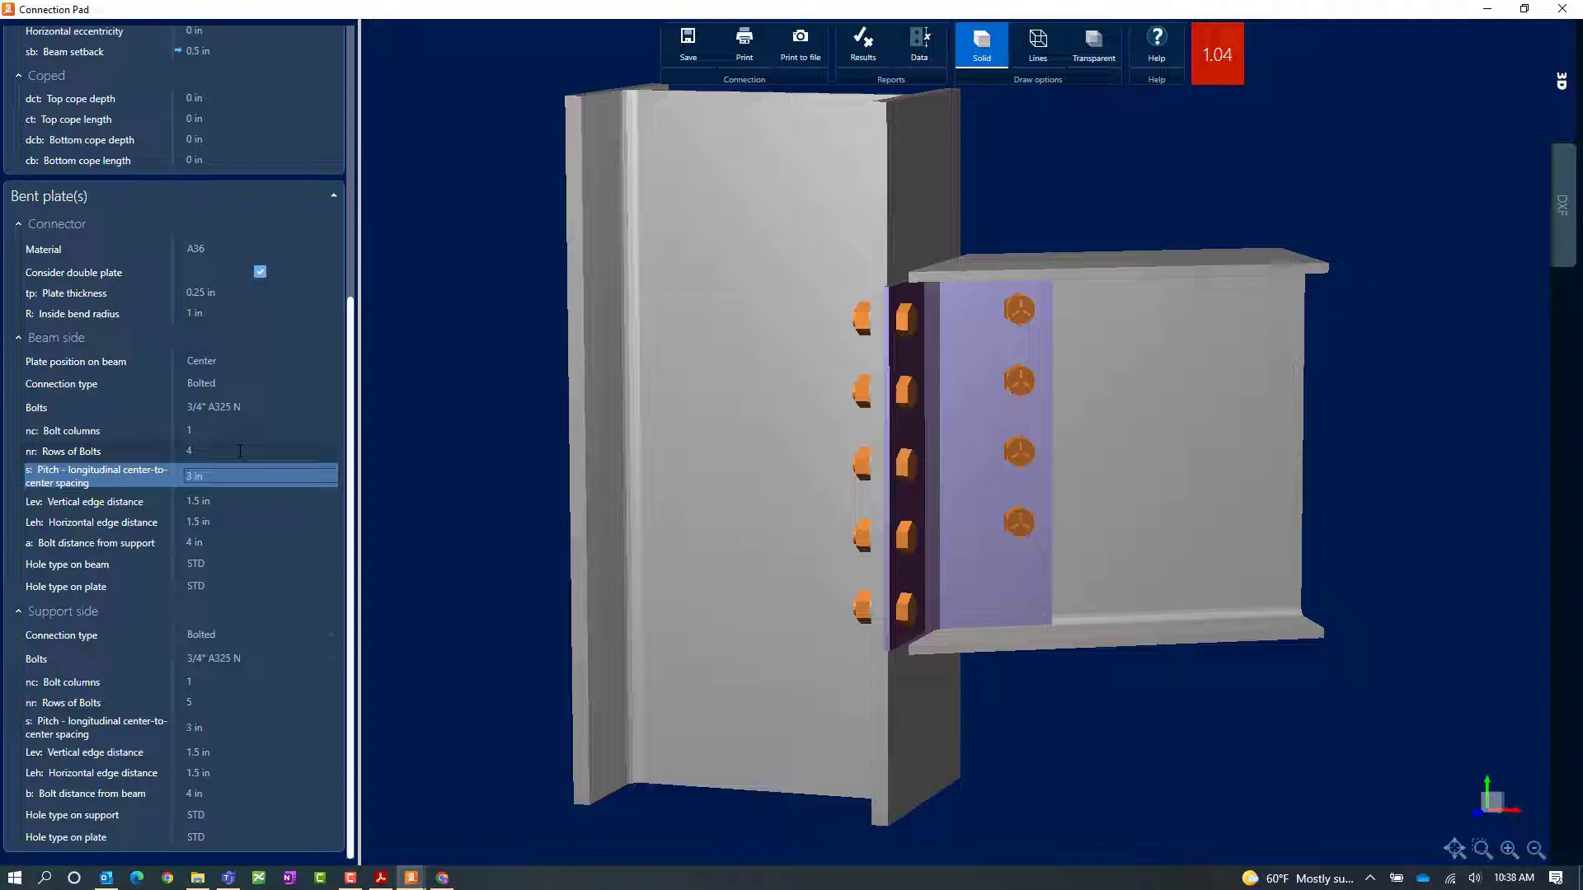
{"action": "left_click", "coordinate": [219, 701]}
{"action": "type", "text": "4"}
{"action": "key", "text": "Tab"}
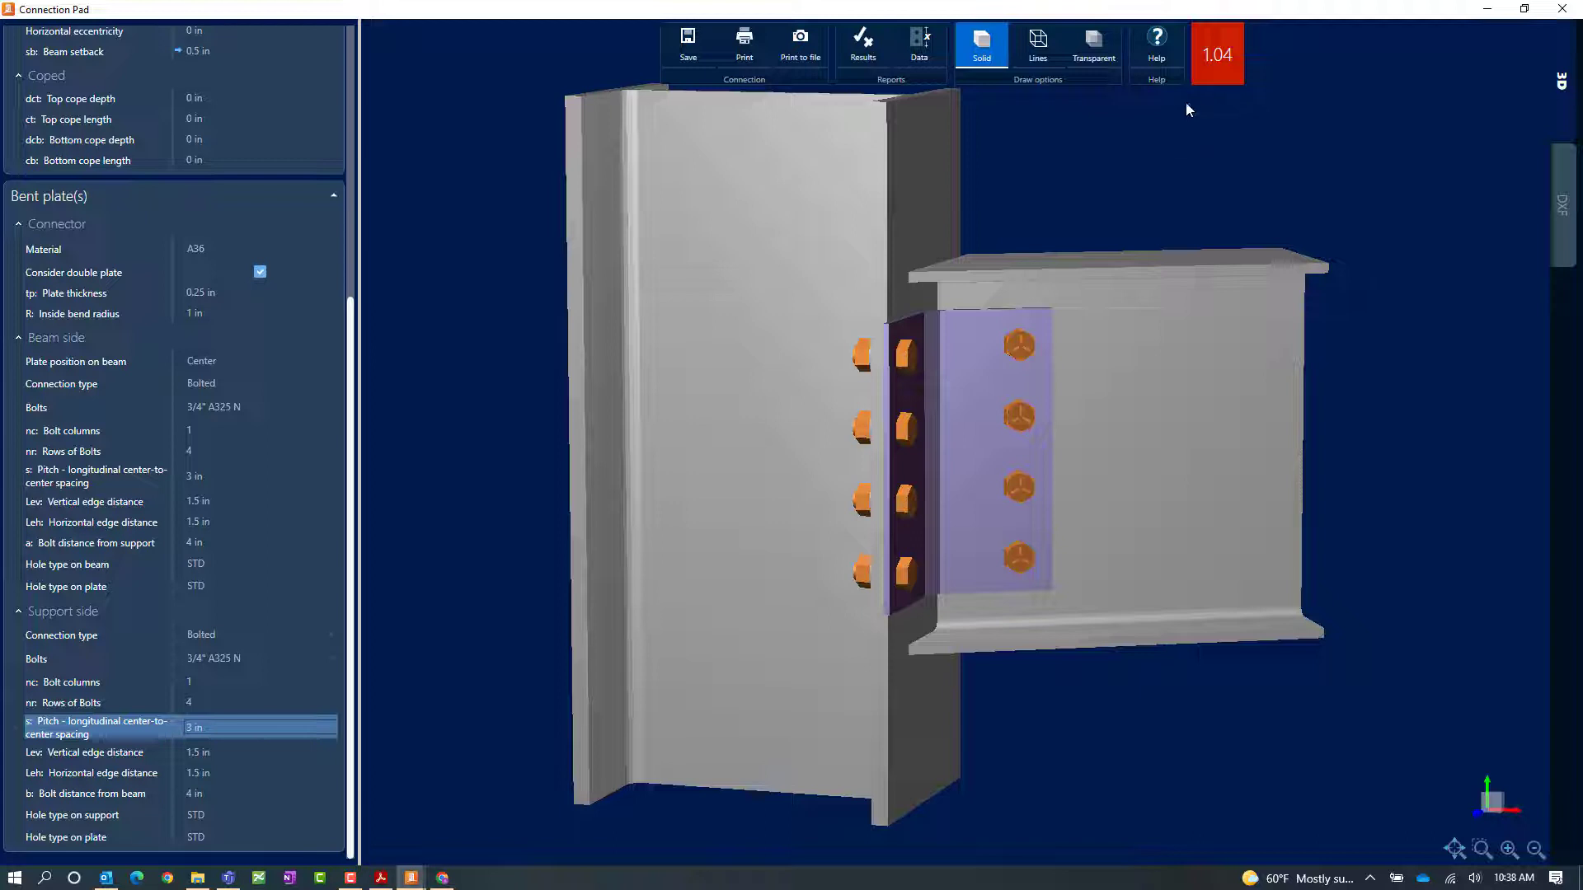
- Examine the geometric considerations and design check ratios in the results report for the four-row bolt layout
{"action": "left_click", "coordinate": [859, 43]}
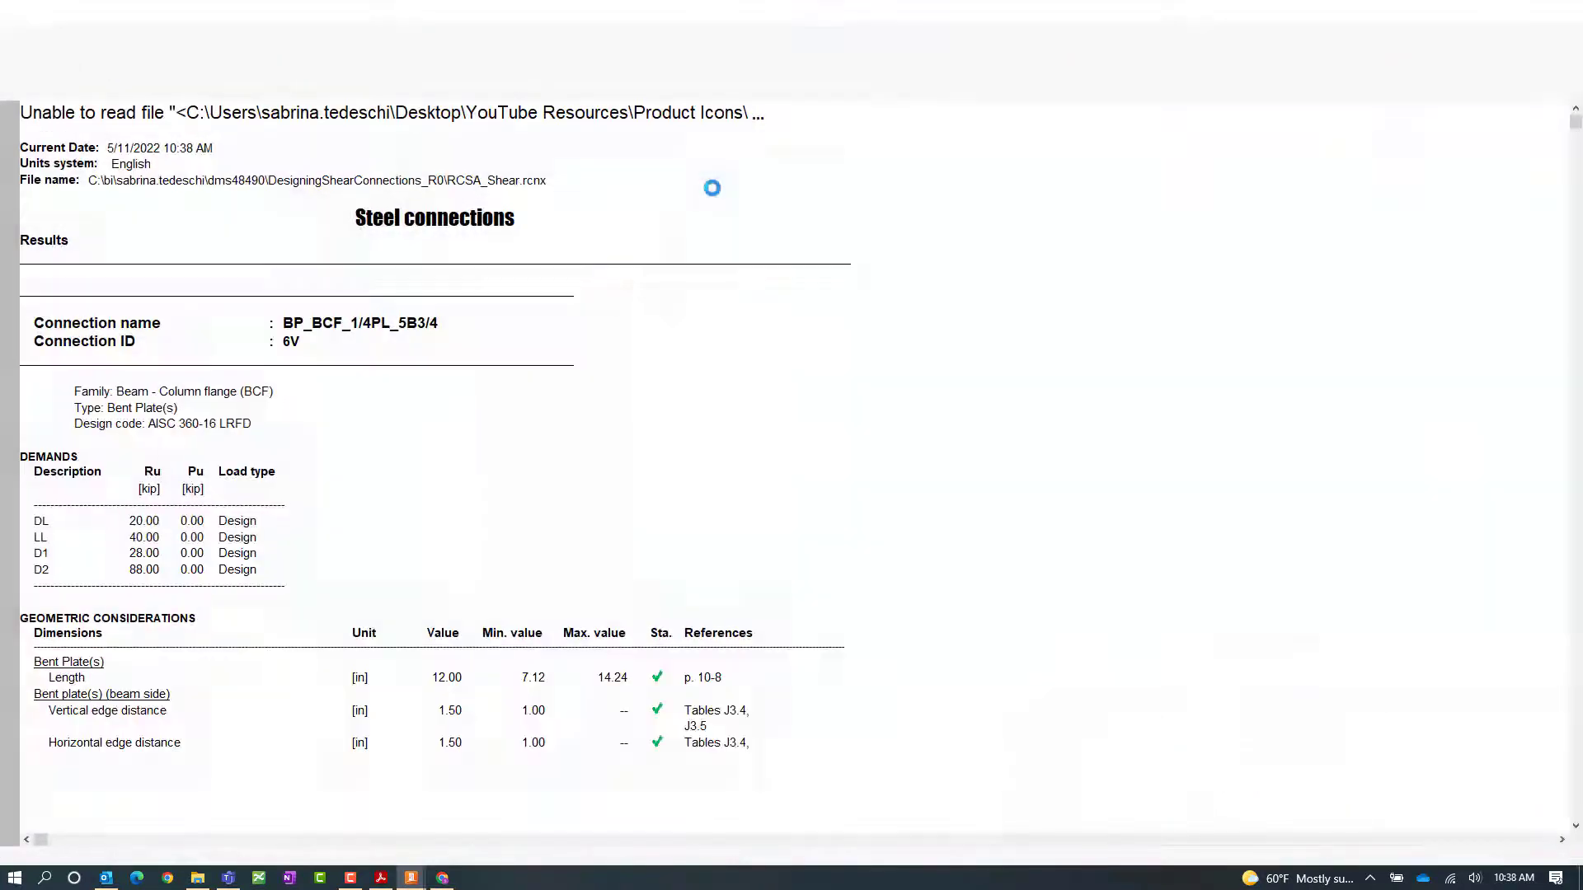
{"action": "scroll", "coordinate": [700, 334], "scroll_direction": "down", "scroll_amount": 5}
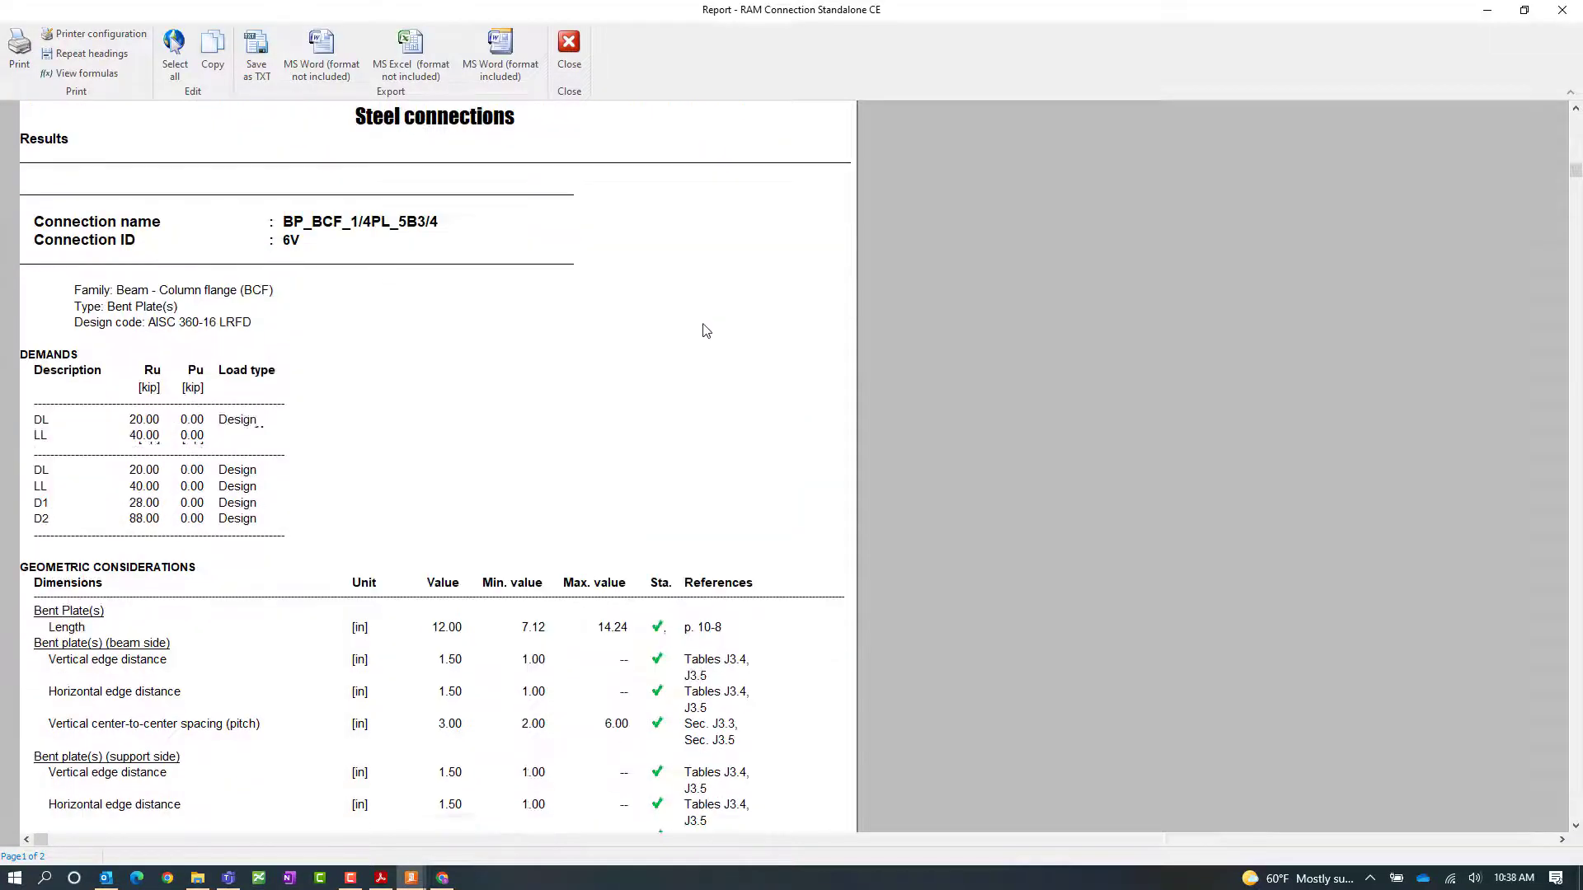
{"action": "scroll", "coordinate": [698, 338], "scroll_direction": "down", "scroll_amount": 3}
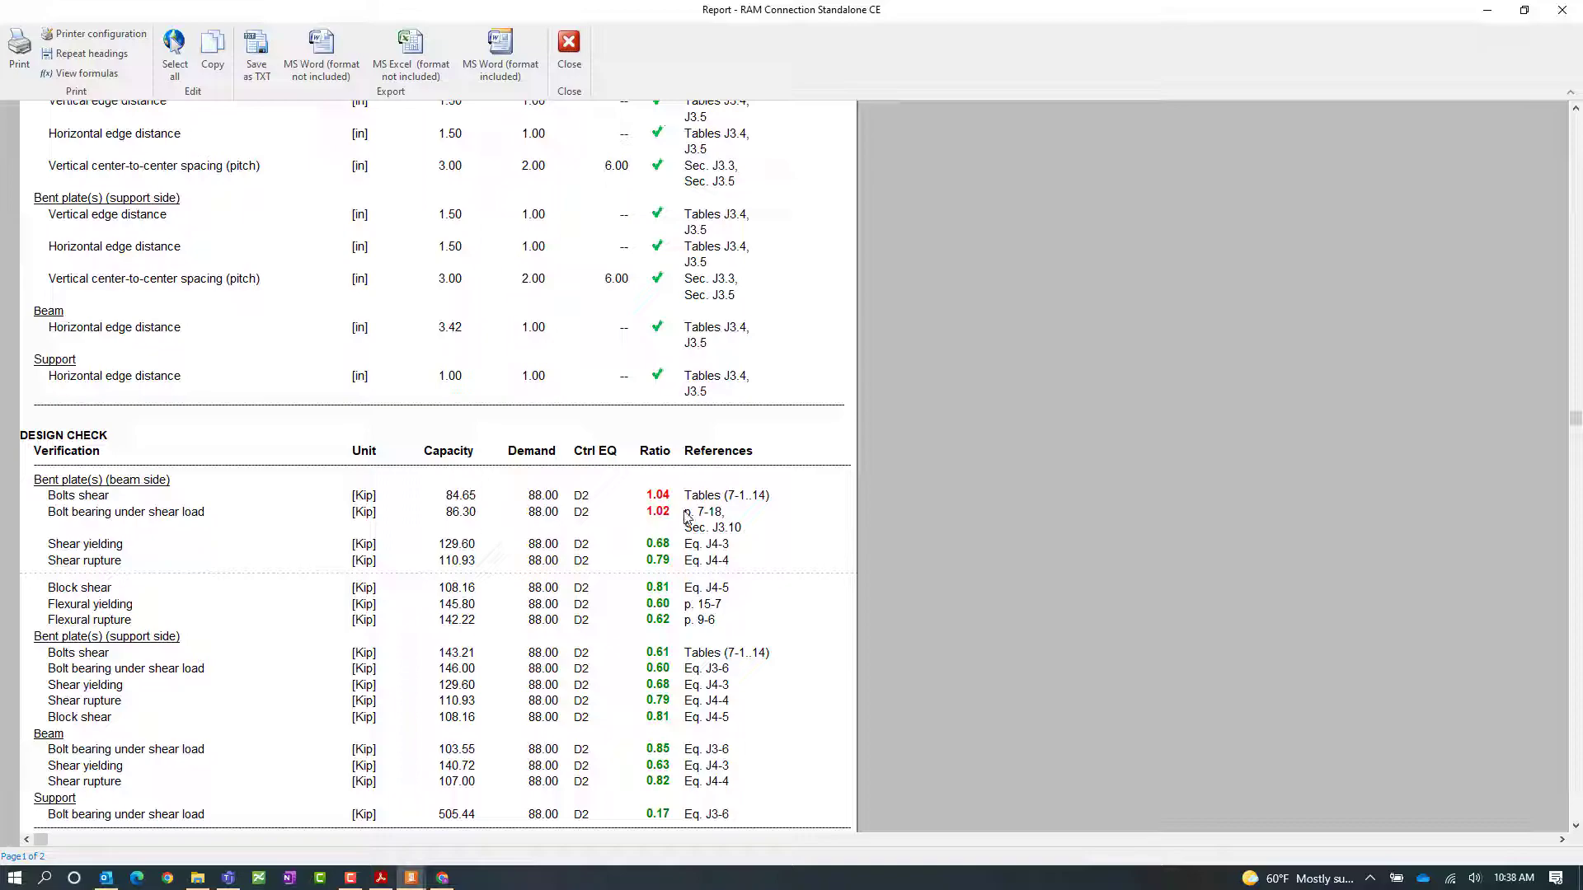
{"action": "left_click", "coordinate": [569, 49]}
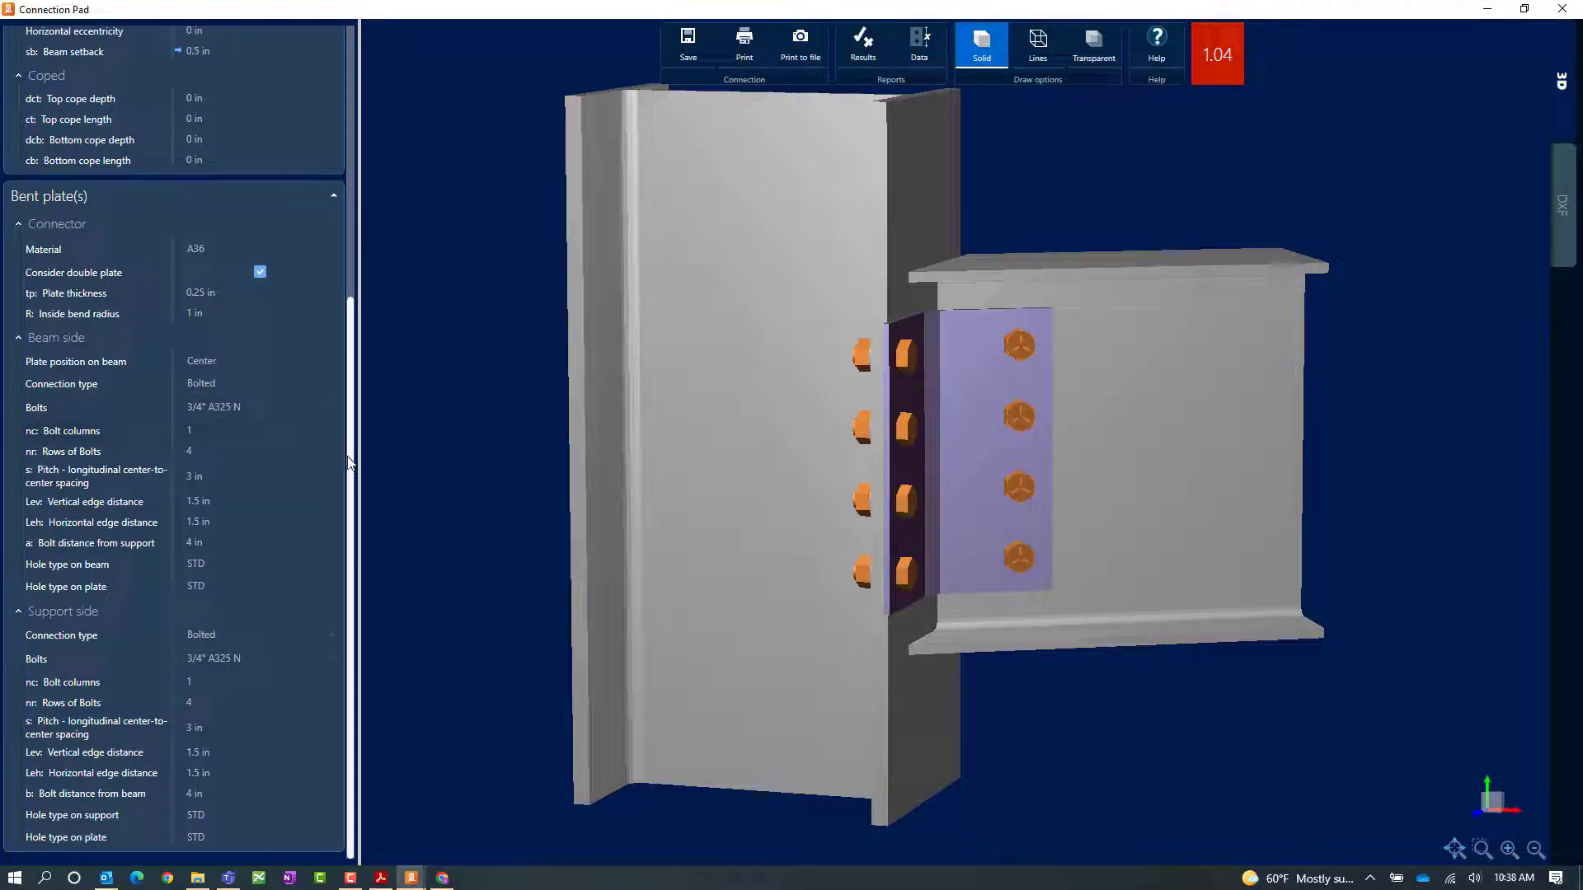
- Set the bent plate's beam side bolts to 1" A325 N
{"action": "left_click", "coordinate": [261, 410]}
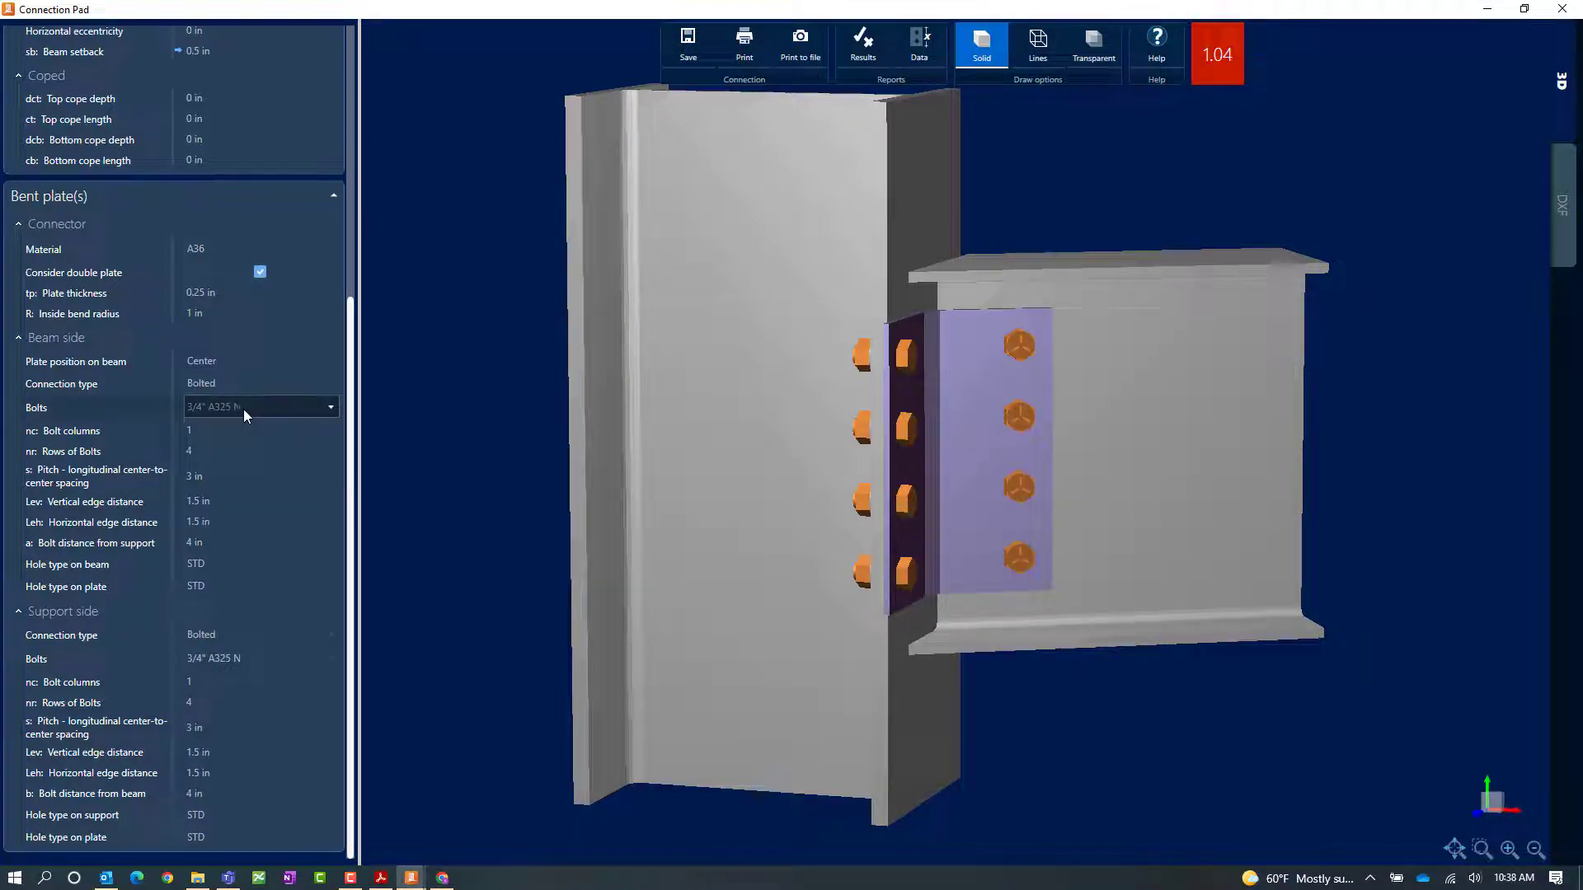
{"action": "left_click", "coordinate": [244, 409]}
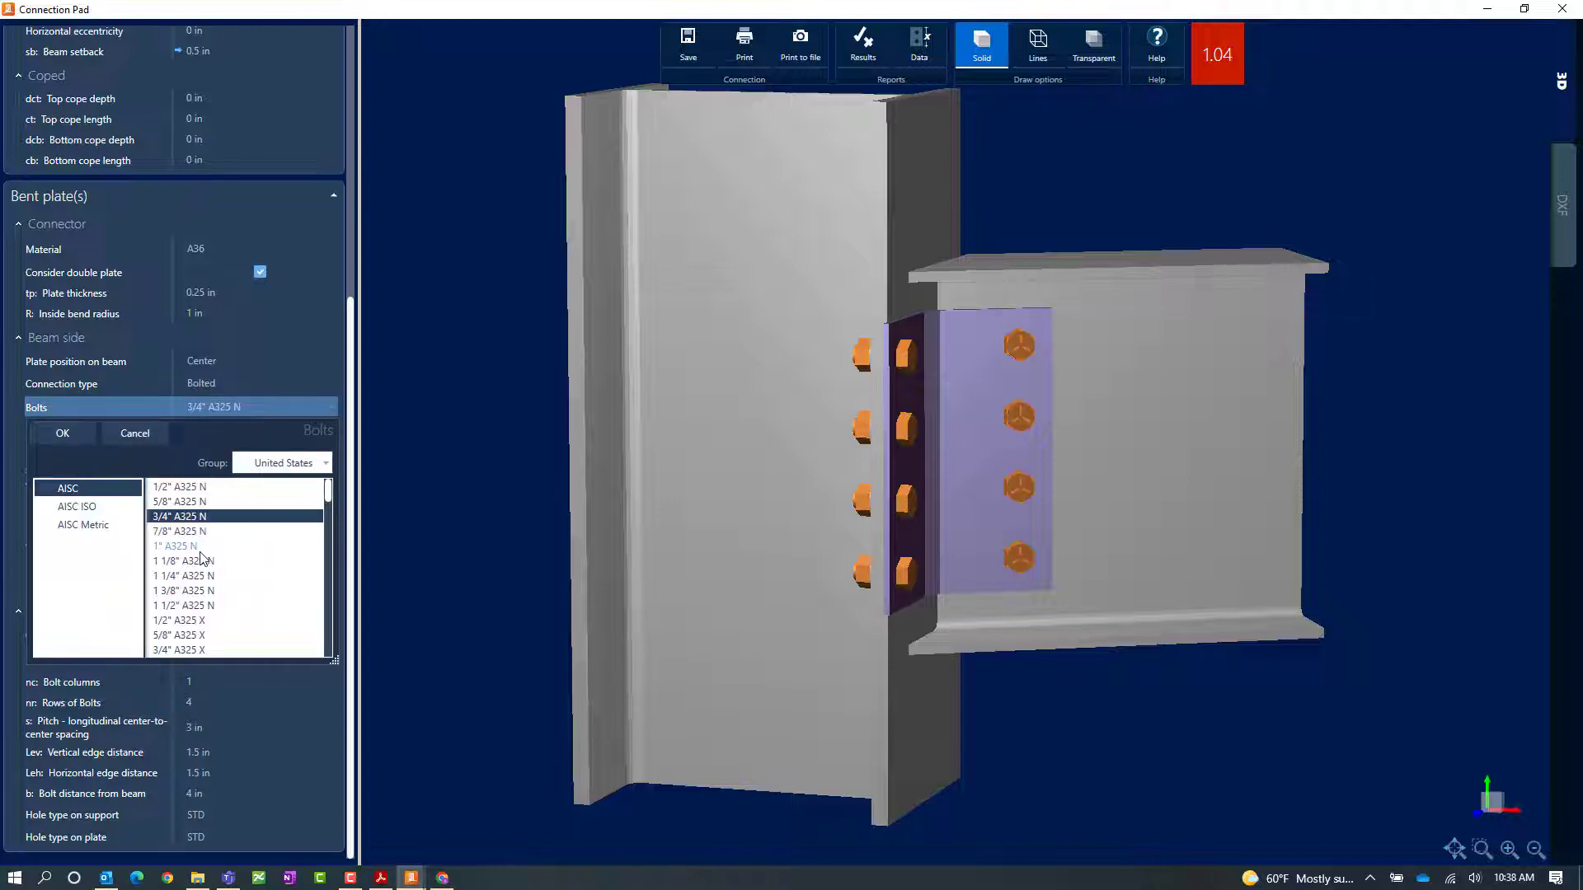
{"action": "left_click", "coordinate": [201, 549]}
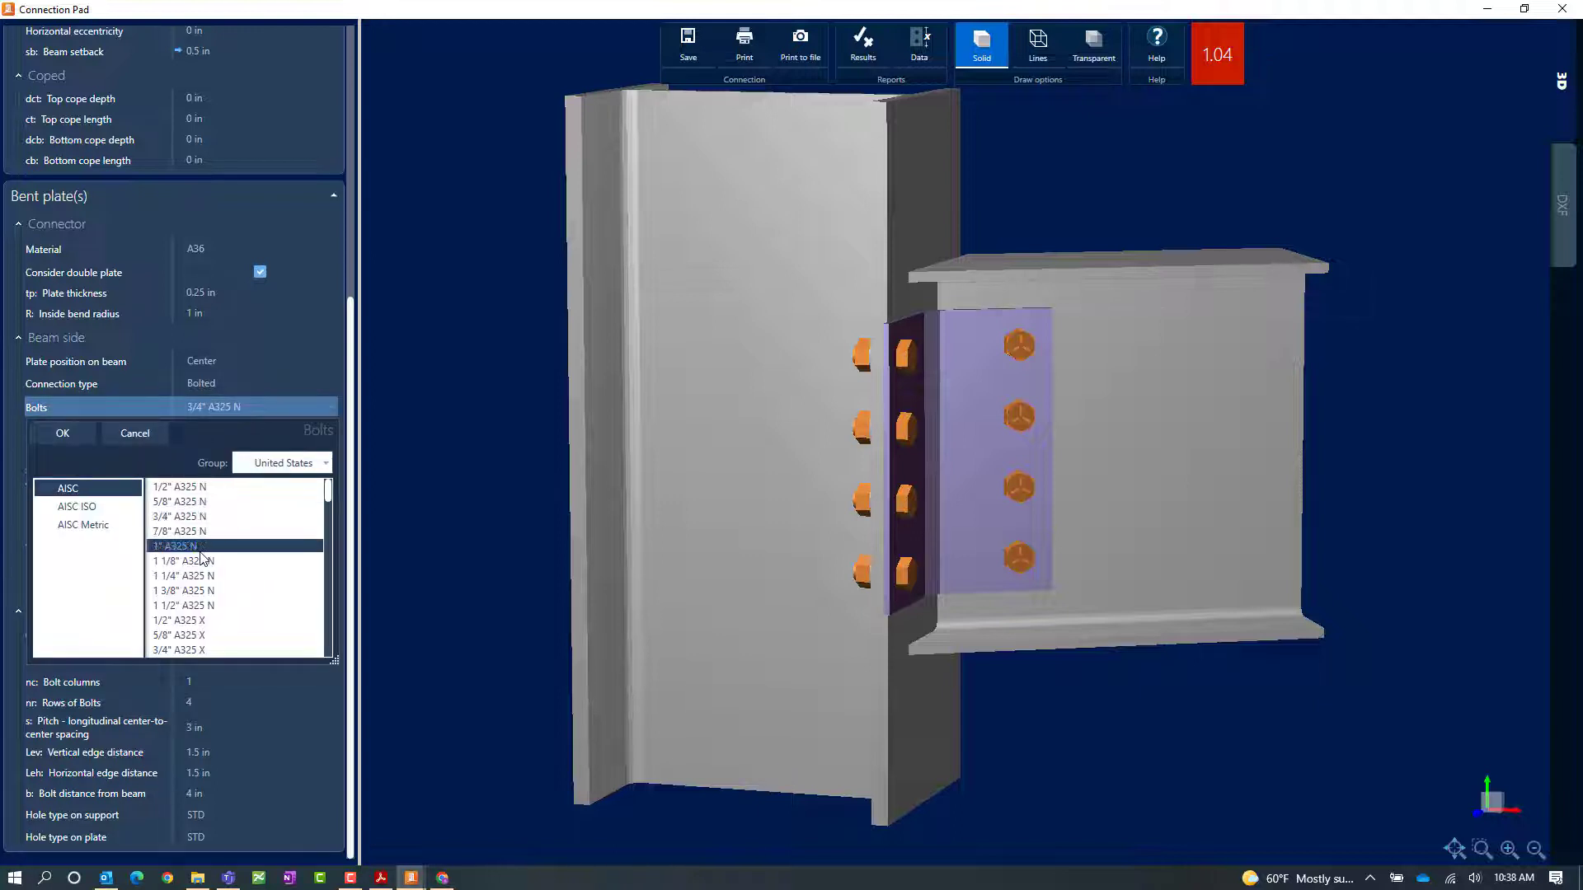
{"action": "left_click", "coordinate": [58, 437]}
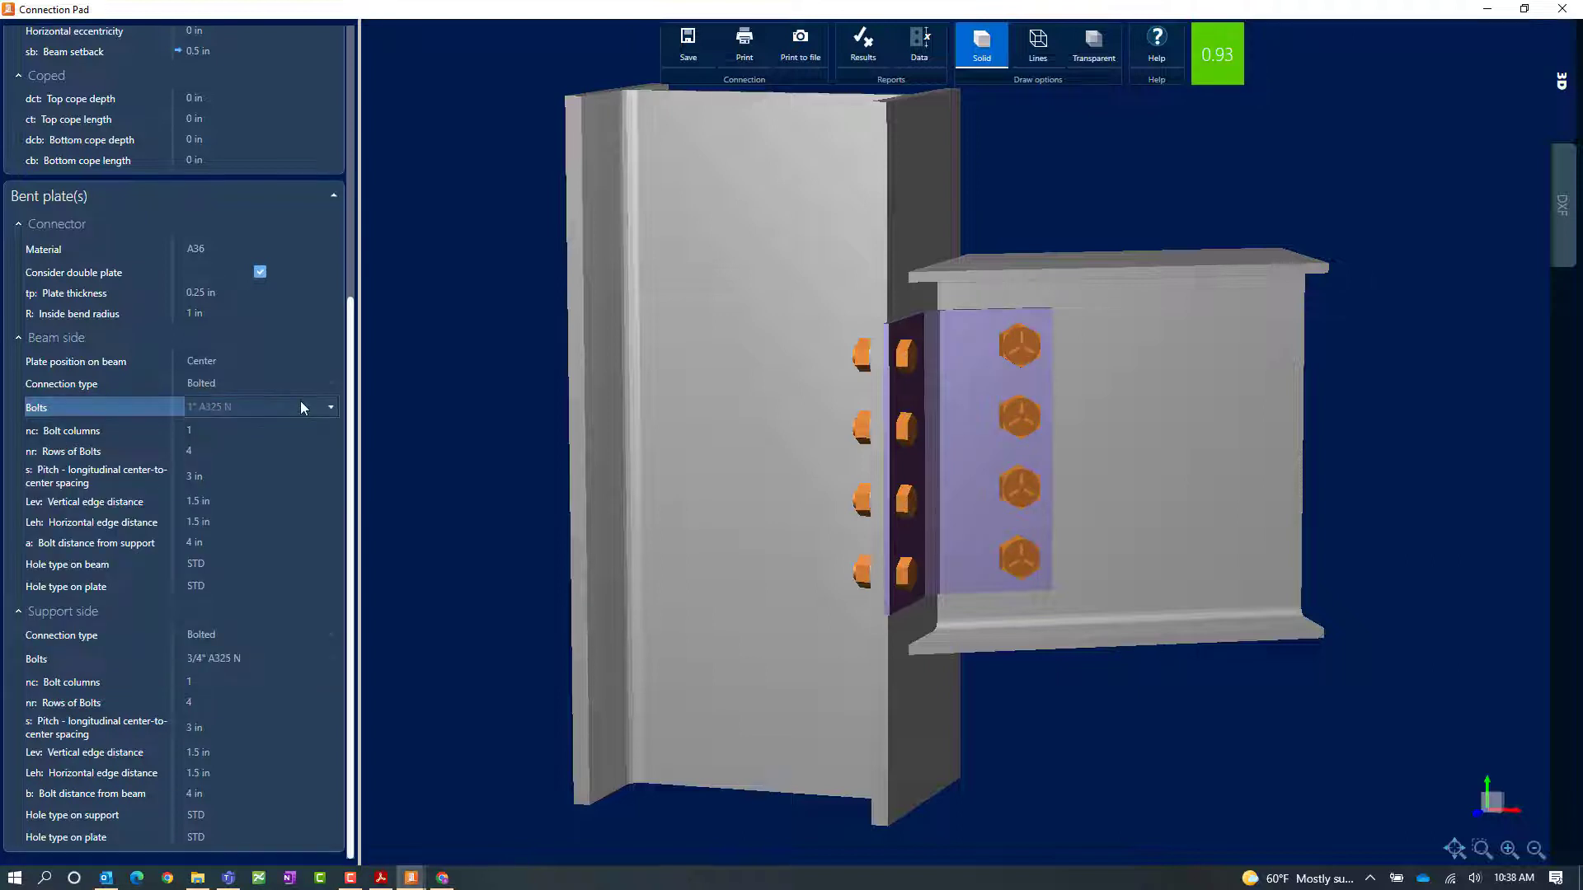
- Try 1" A325 N bolts on the bent plate's support side, and restore that side to 3/4" A325 N
{"action": "left_click", "coordinate": [246, 658]}
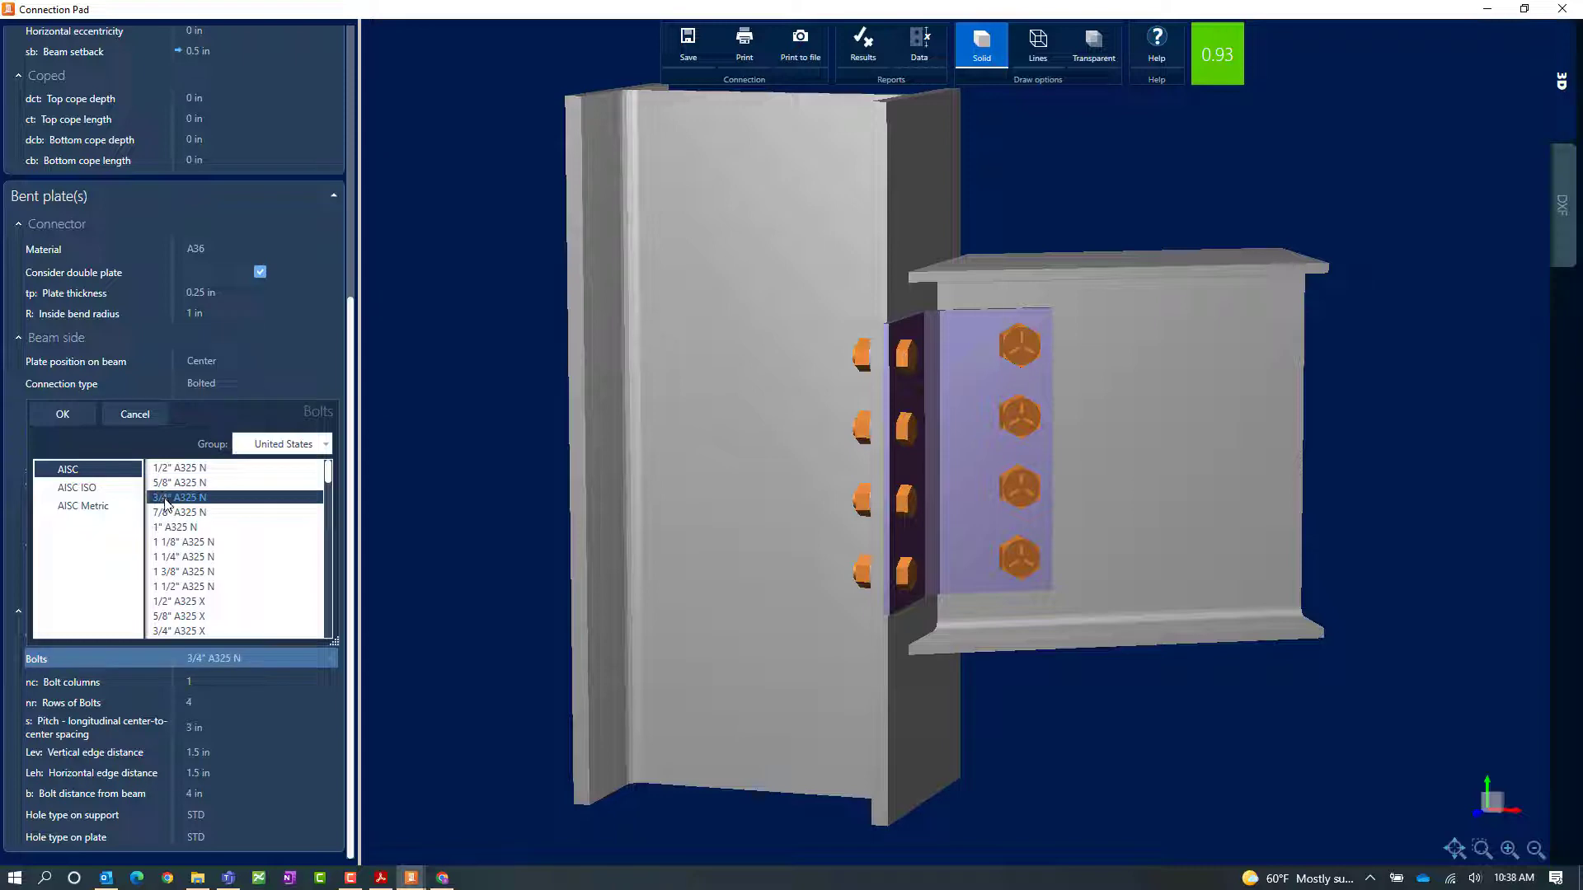
{"action": "left_click", "coordinate": [175, 528]}
{"action": "left_click", "coordinate": [66, 416]}
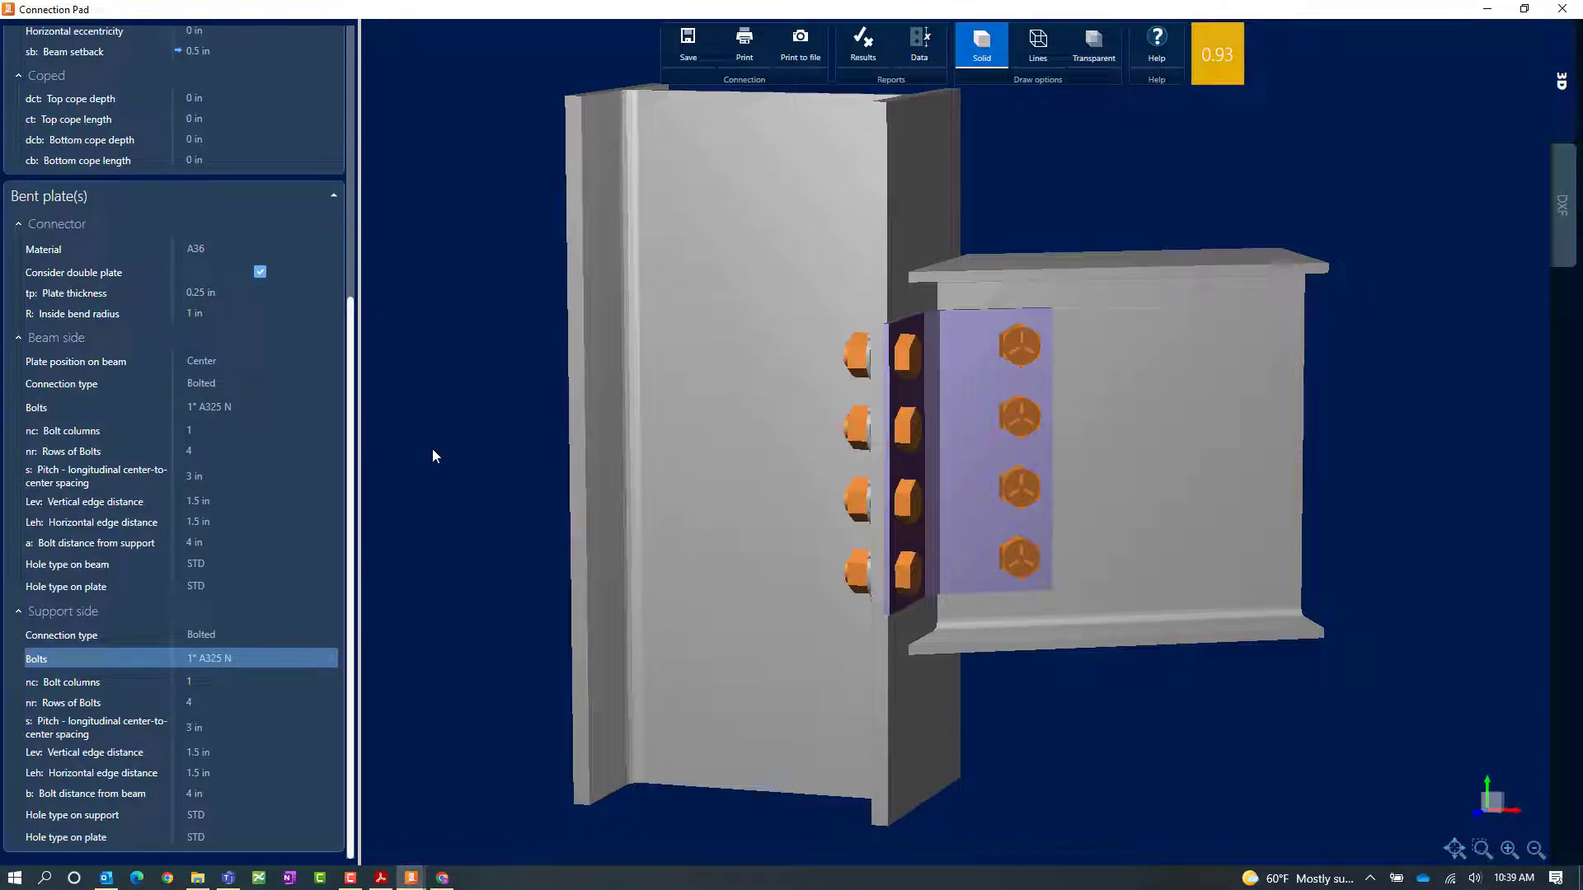
{"action": "left_click", "coordinate": [240, 665]}
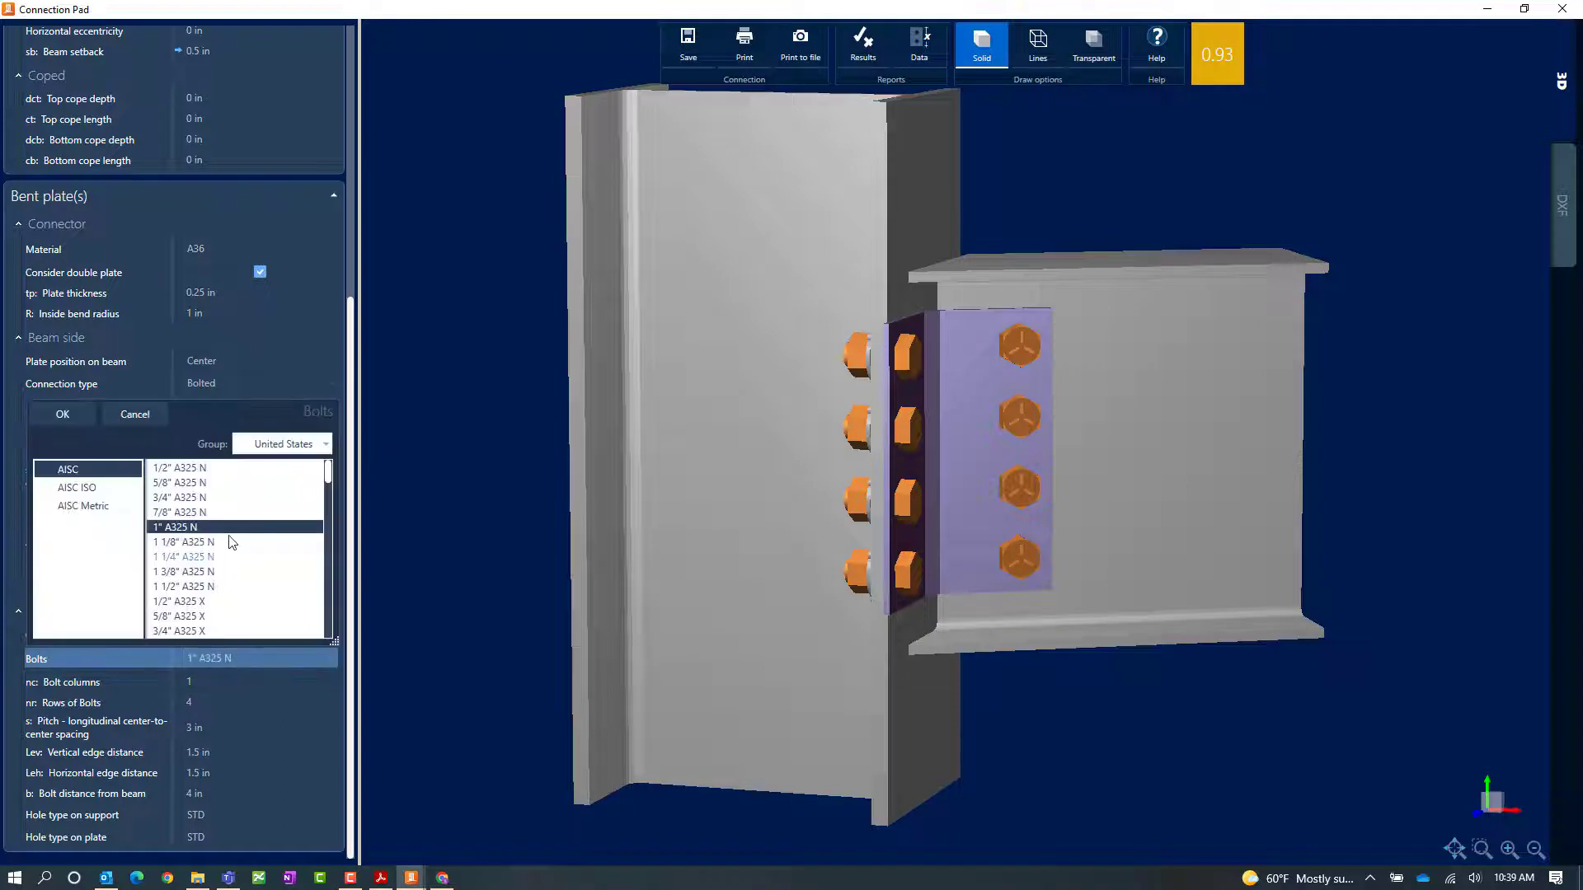
{"action": "left_click", "coordinate": [201, 498]}
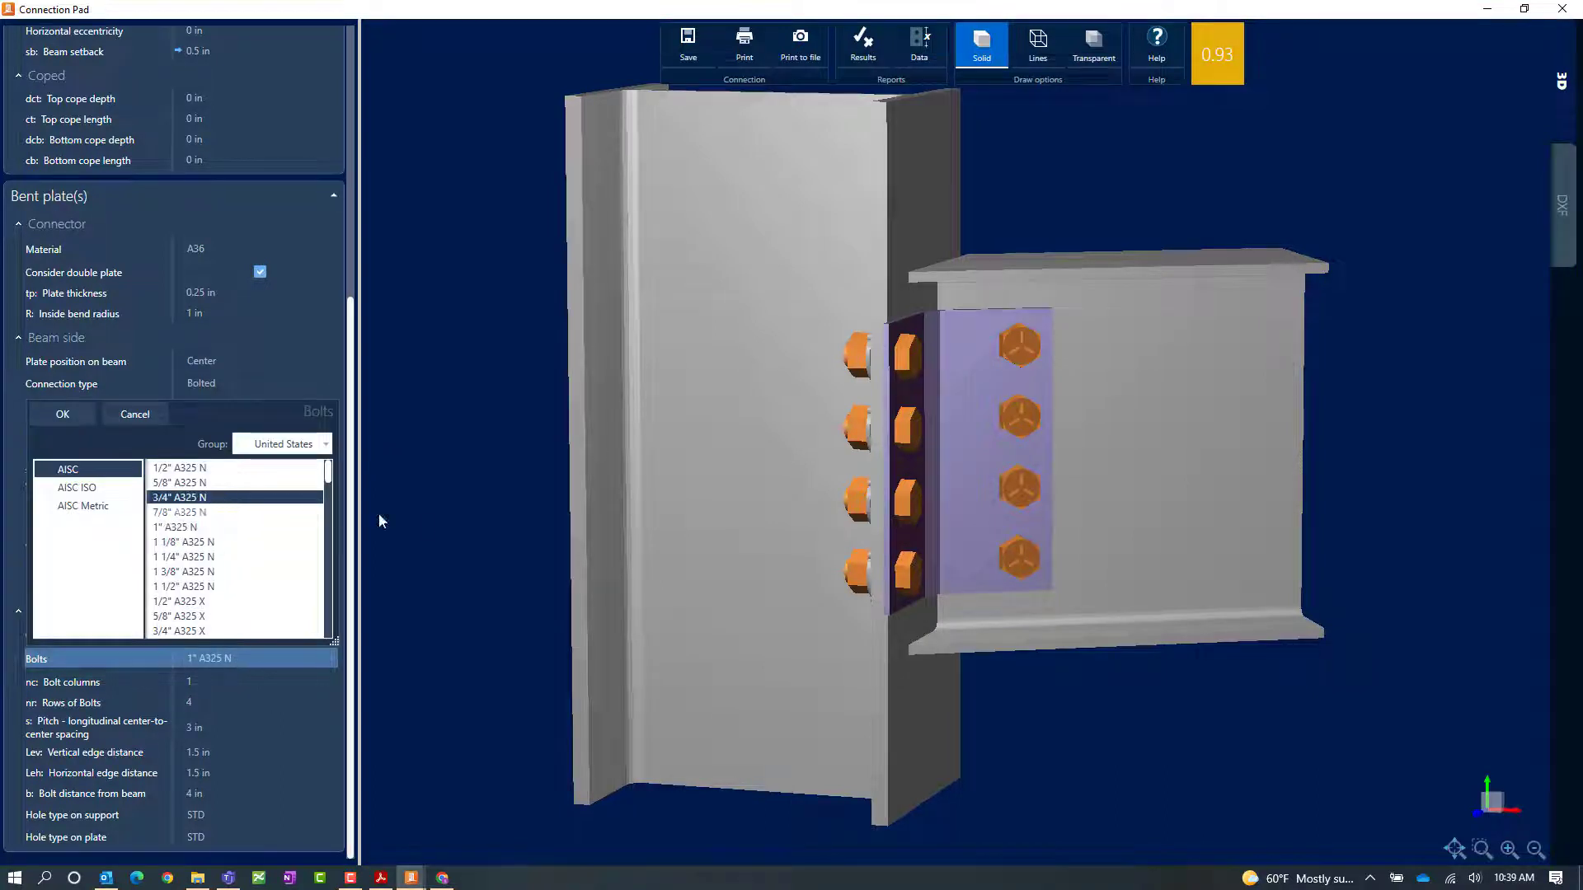
{"action": "left_click", "coordinate": [42, 419]}
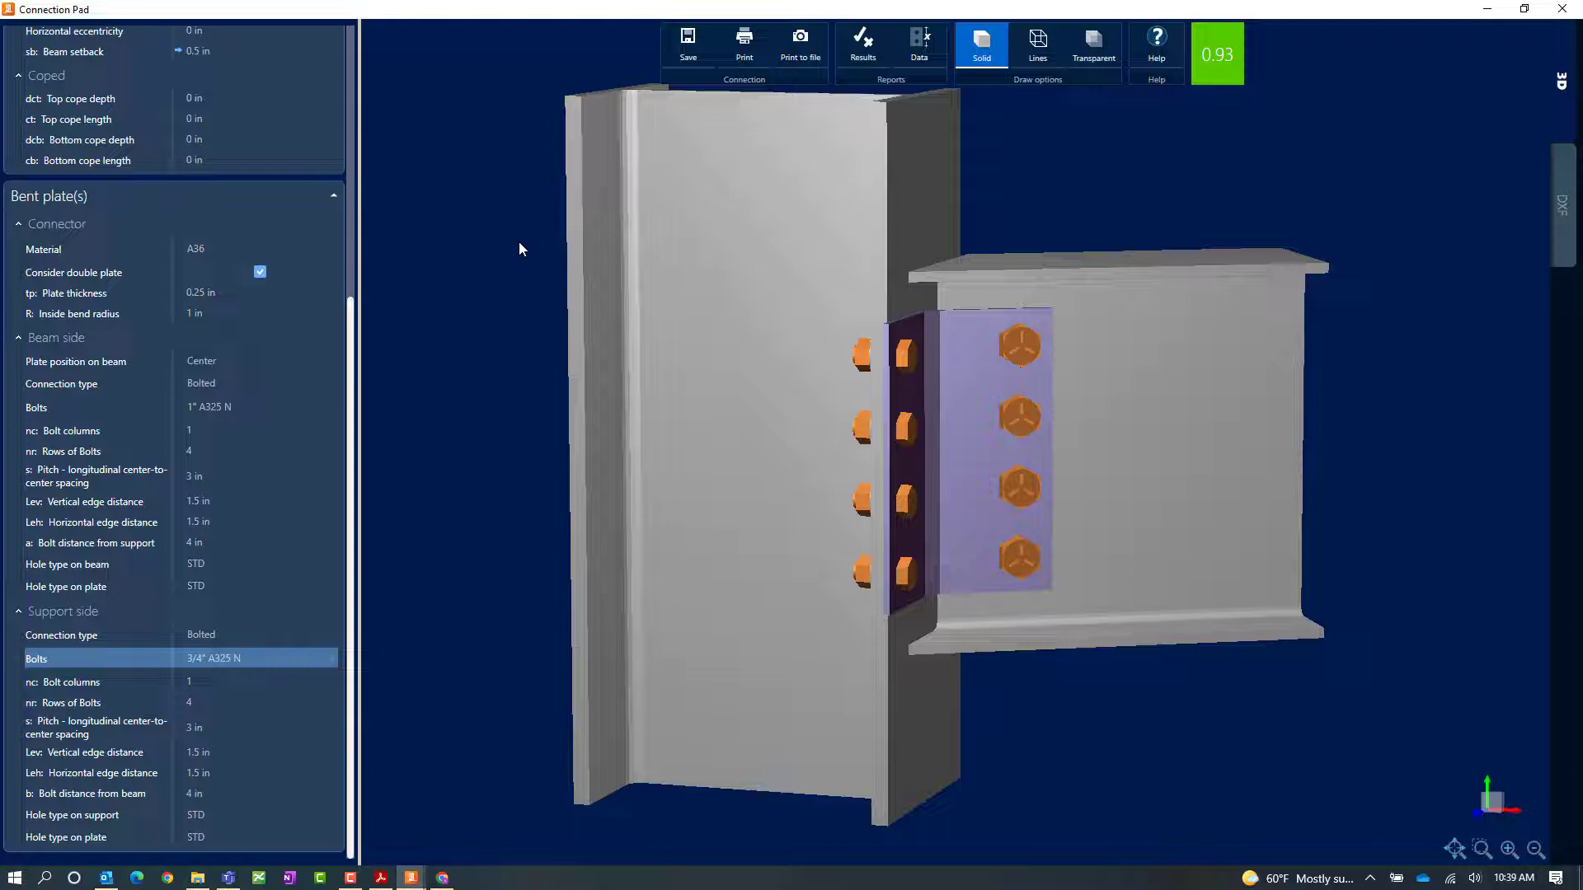
- Assign the basic BP Bolted (bent plate) shear connection to joint 7, the beam-to-girder joint, and save the file
{"action": "left_click", "coordinate": [1561, 10]}
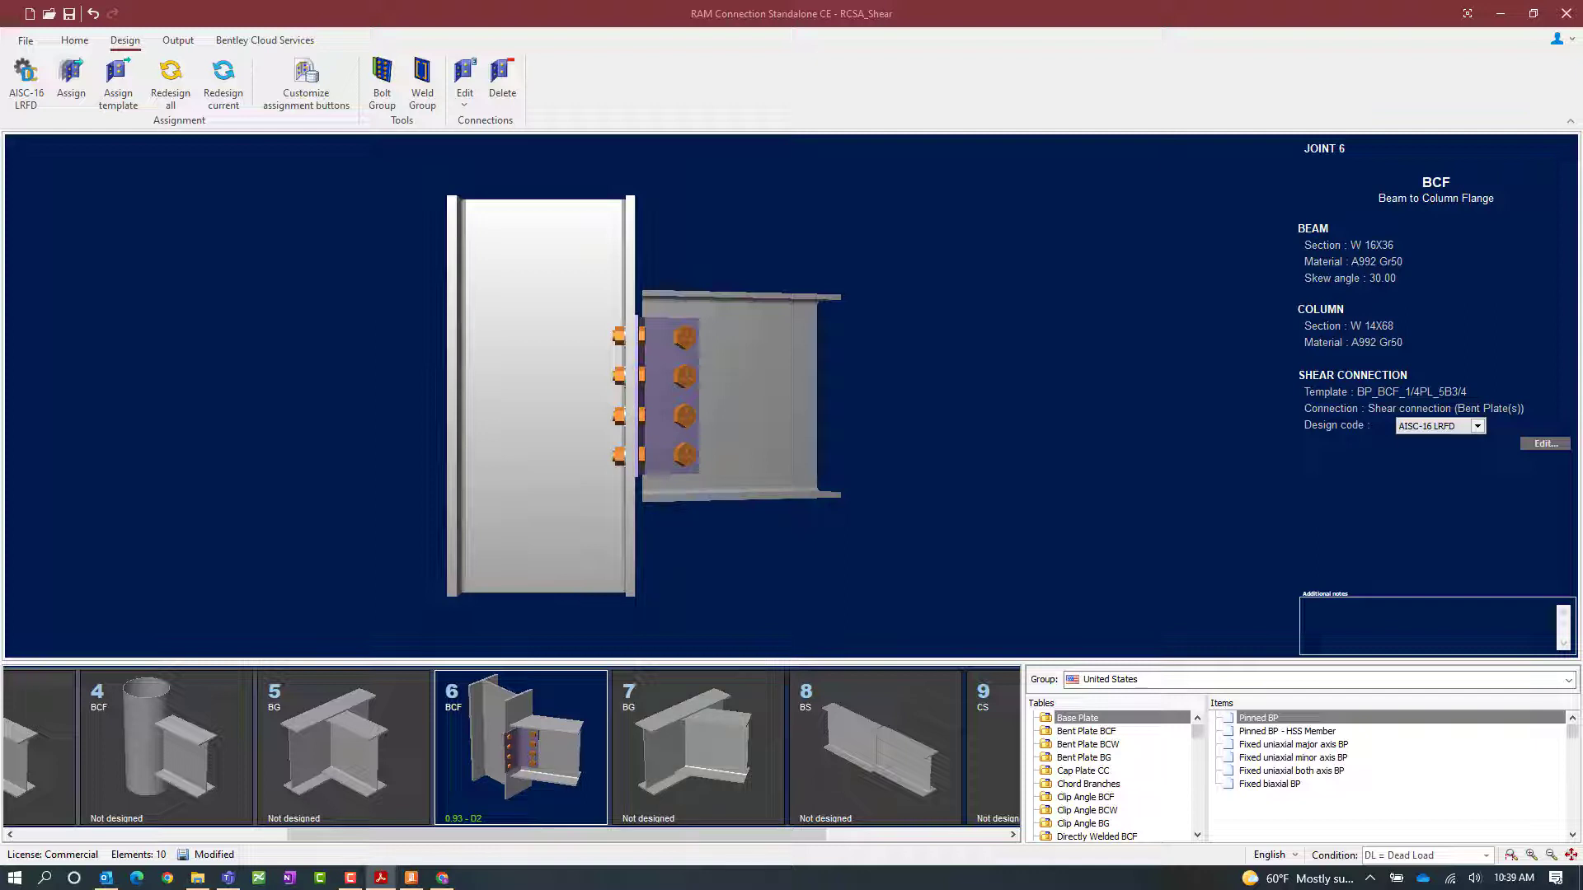
{"action": "left_click", "coordinate": [685, 777]}
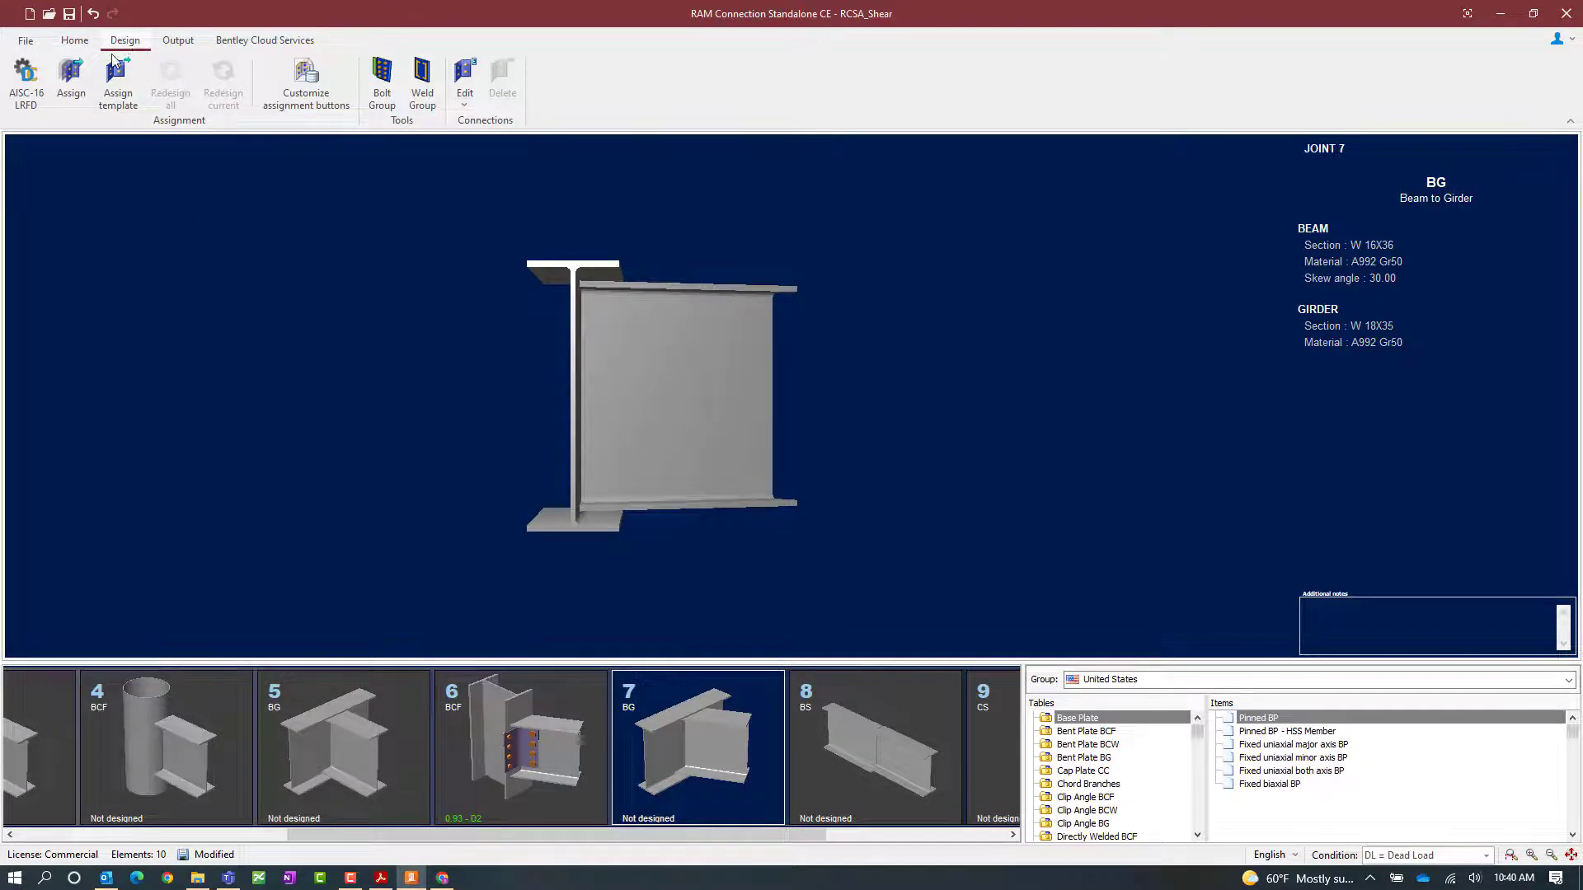
{"action": "left_click", "coordinate": [74, 79]}
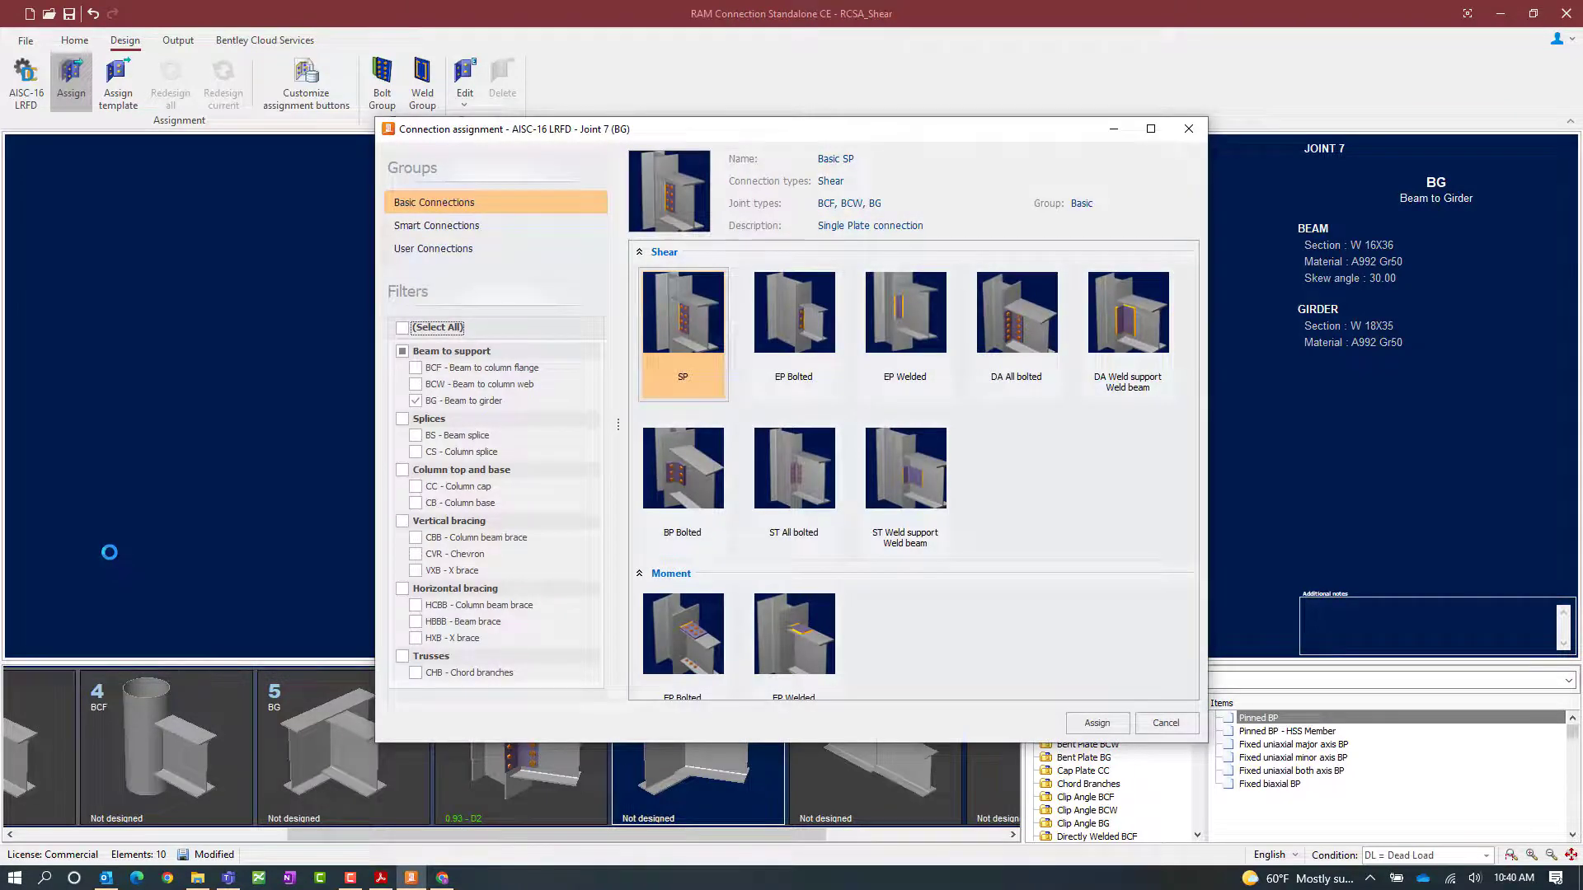
{"action": "left_click", "coordinate": [687, 545]}
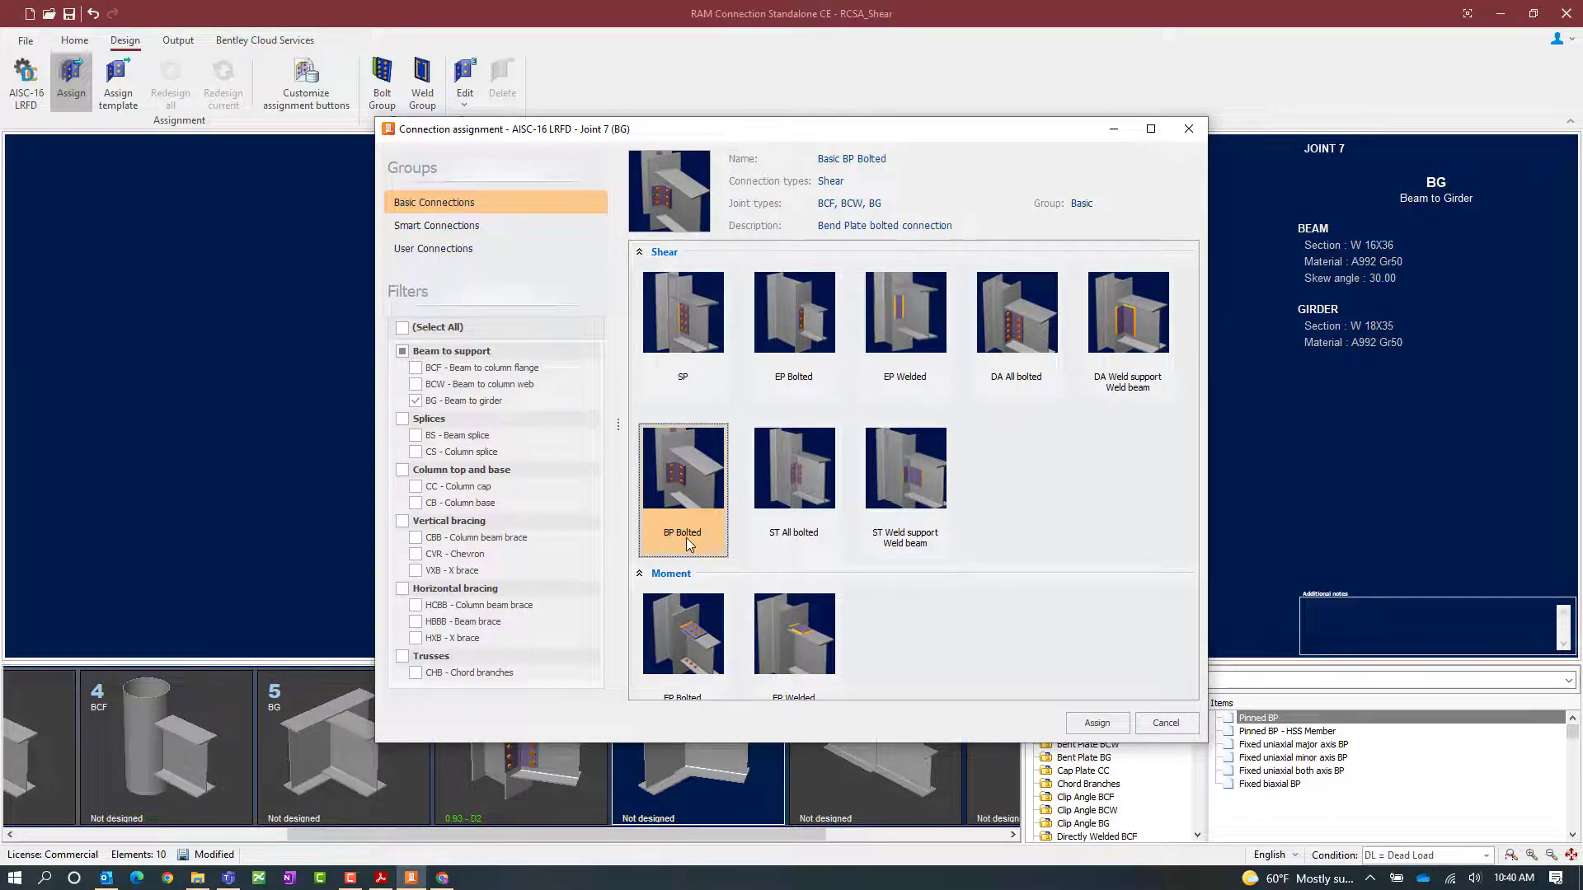
{"action": "left_click", "coordinate": [1097, 724]}
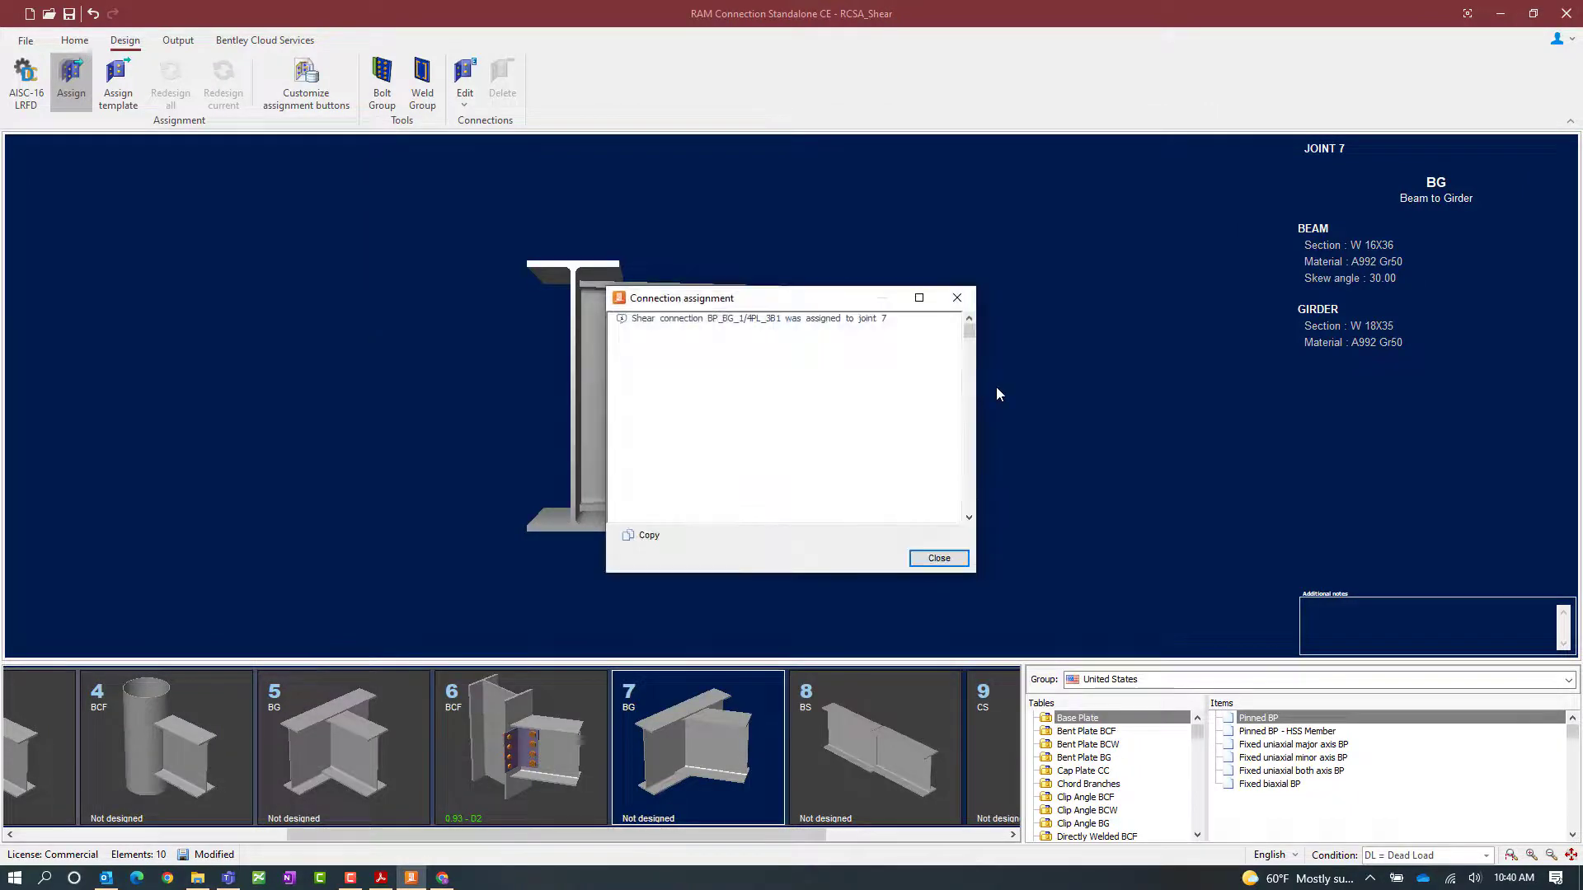
{"action": "left_click", "coordinate": [944, 558]}
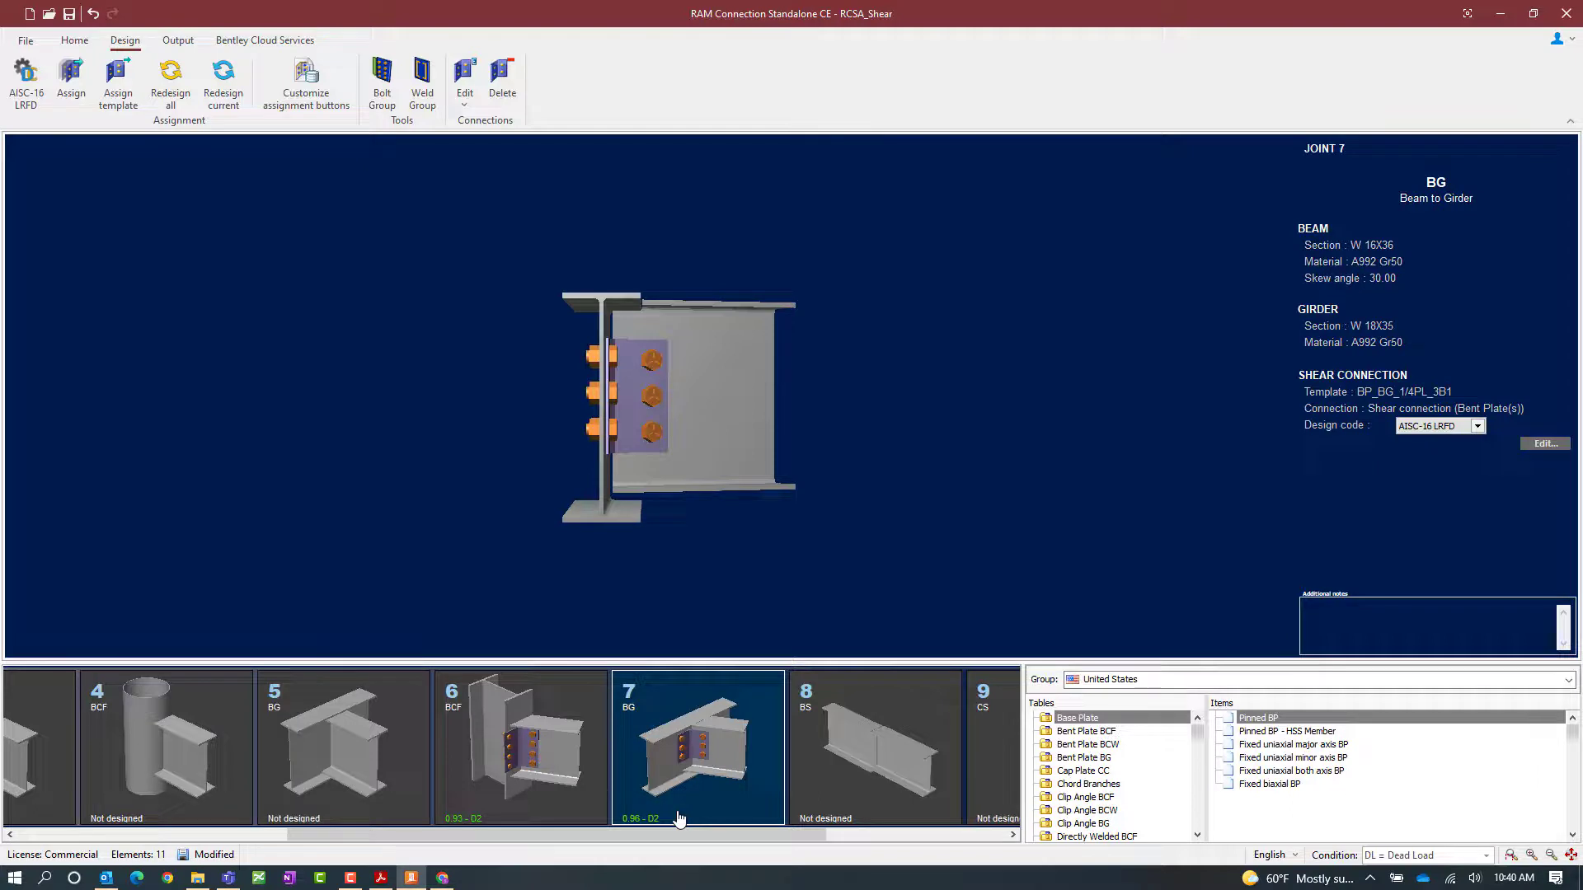
{"action": "left_click", "coordinate": [69, 15]}
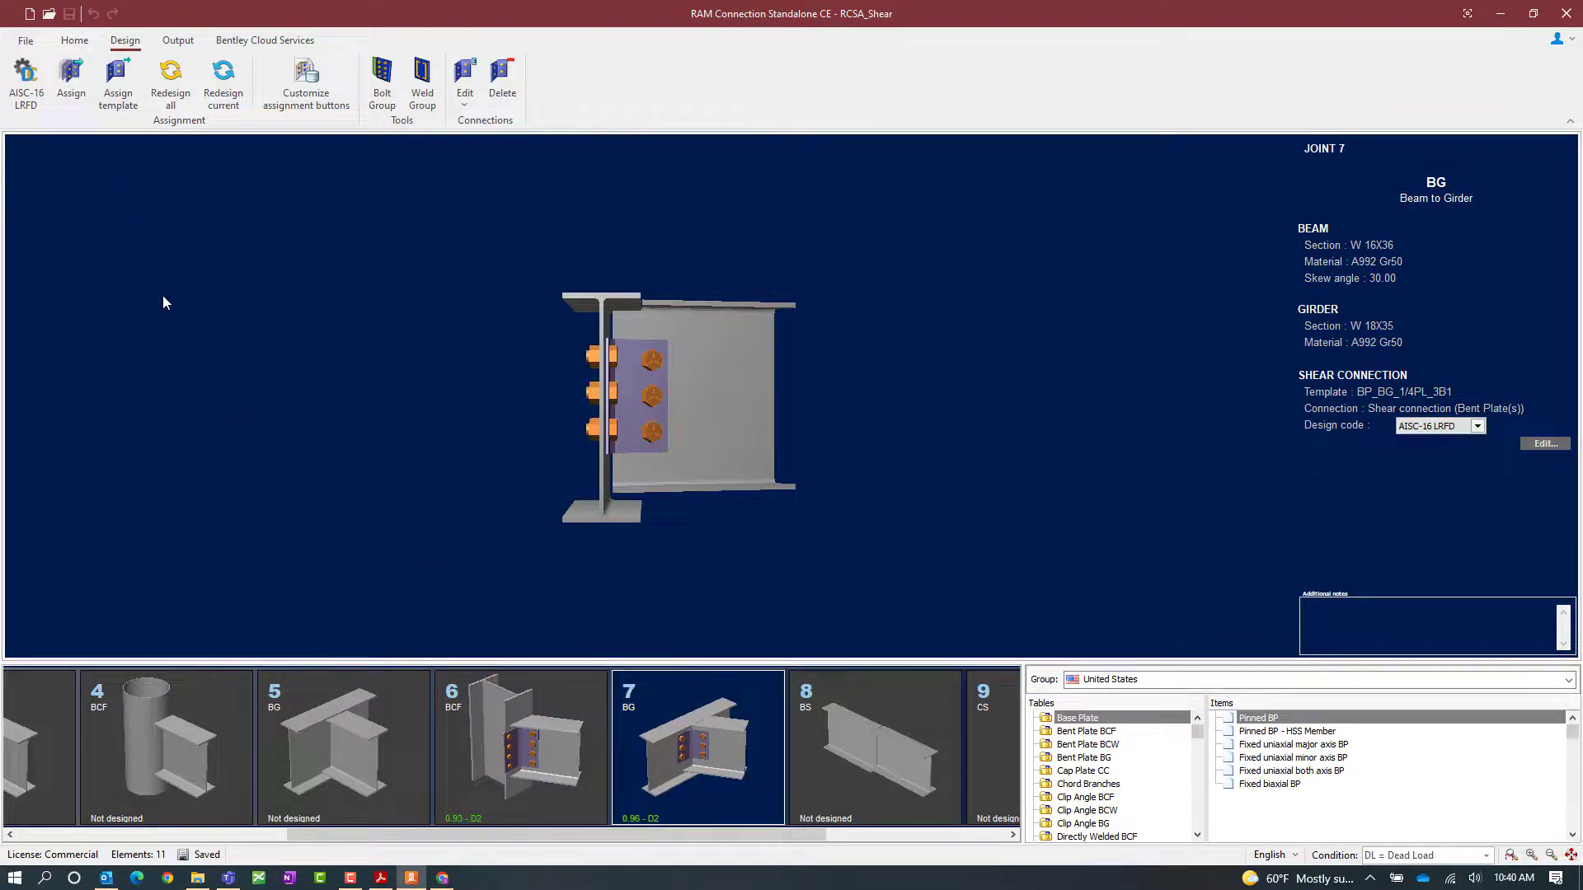